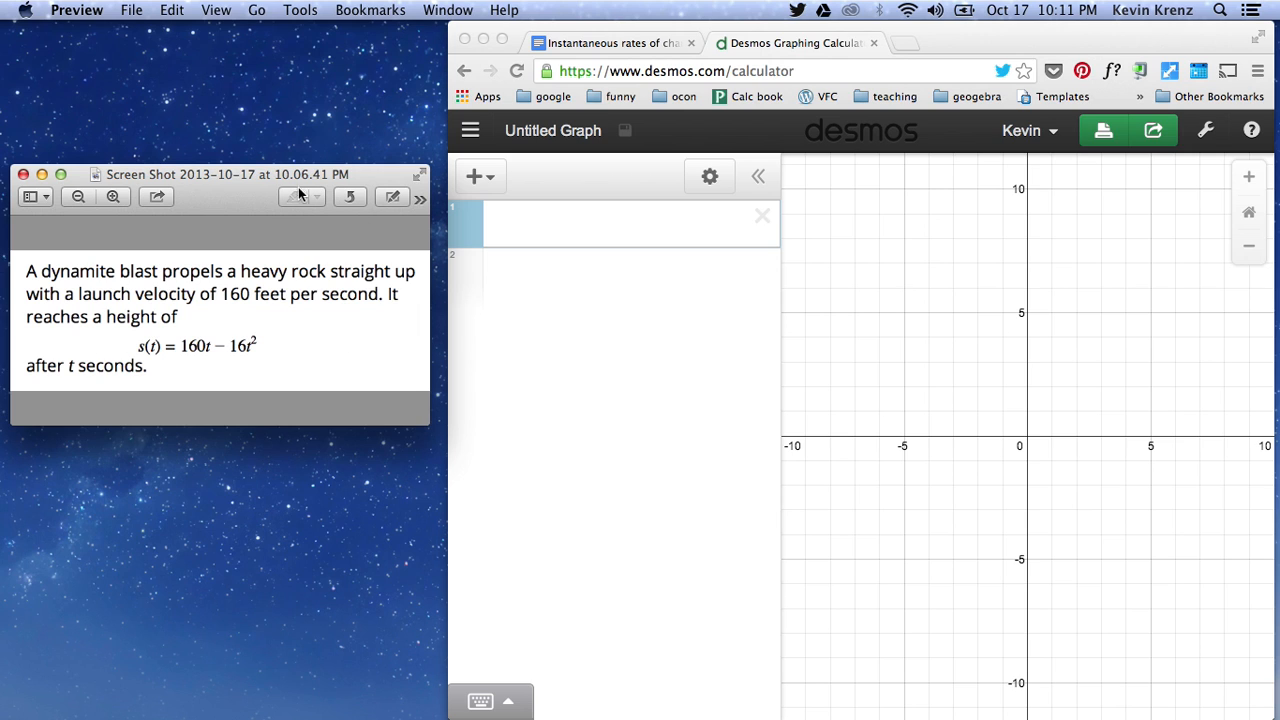
- Enter the height function s(t)=160t-16t^2 as the first expression
left_click(577, 233)
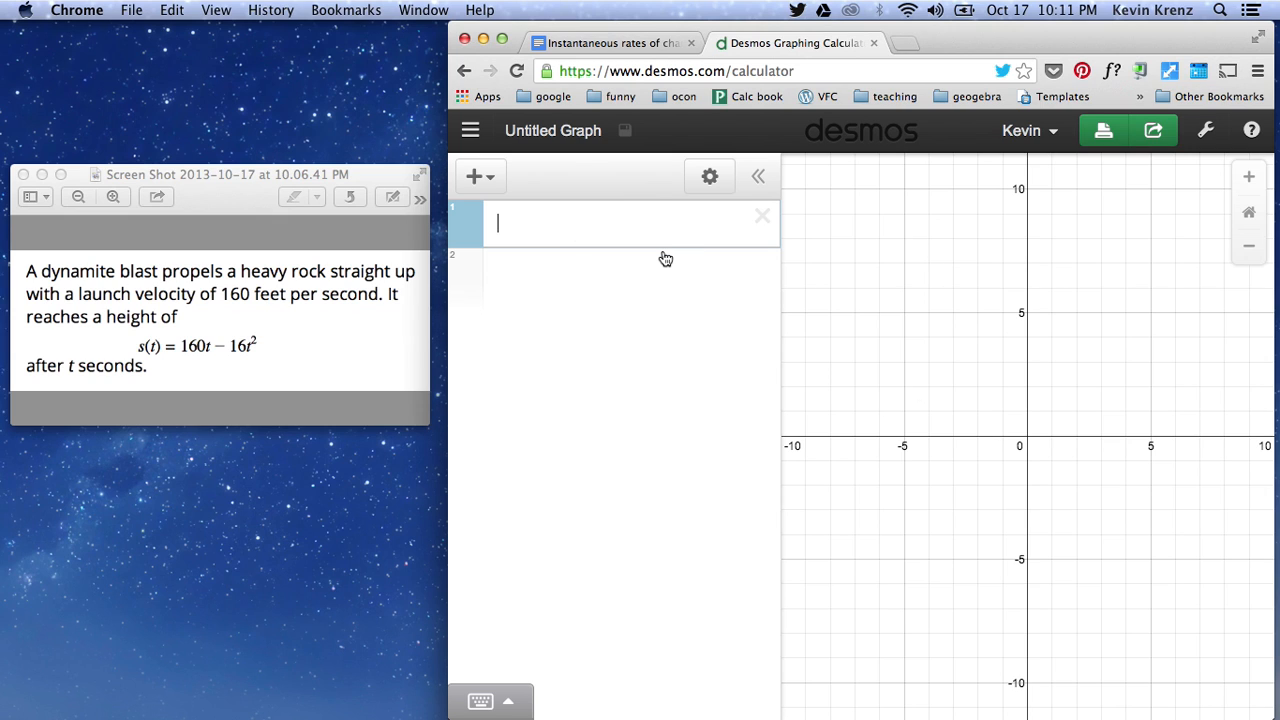
type("s(t)")
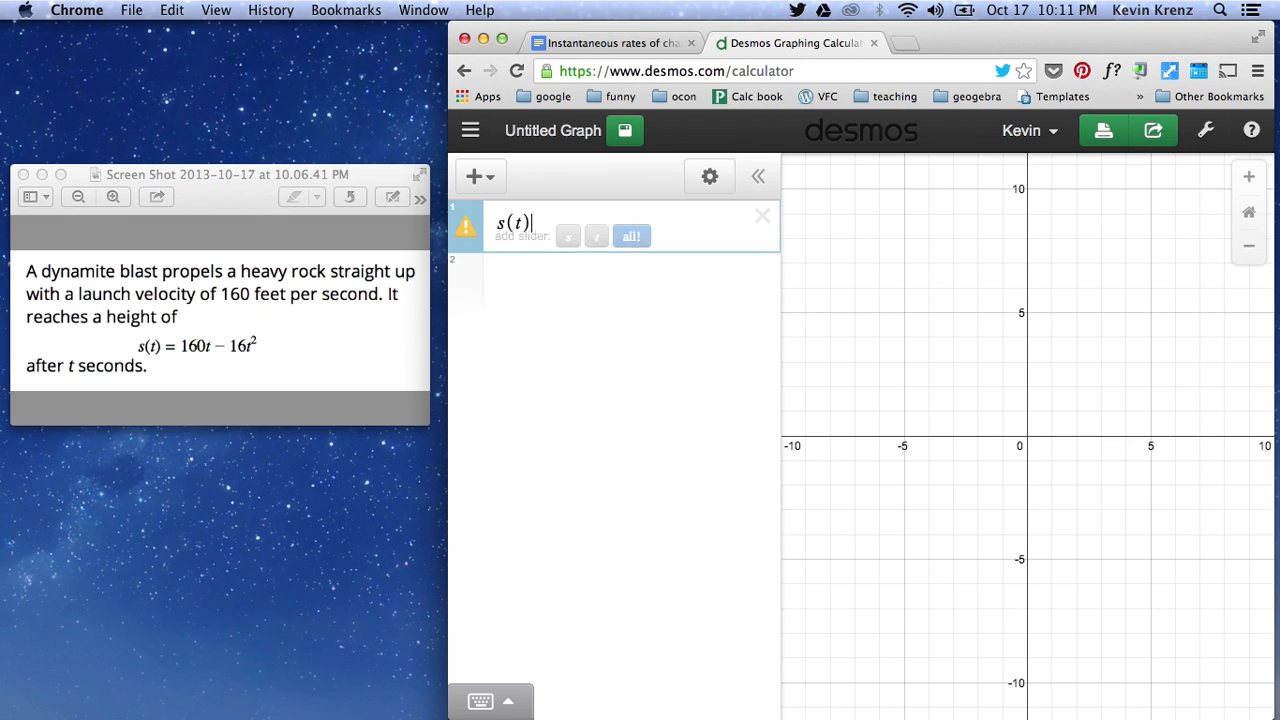
type("=1")
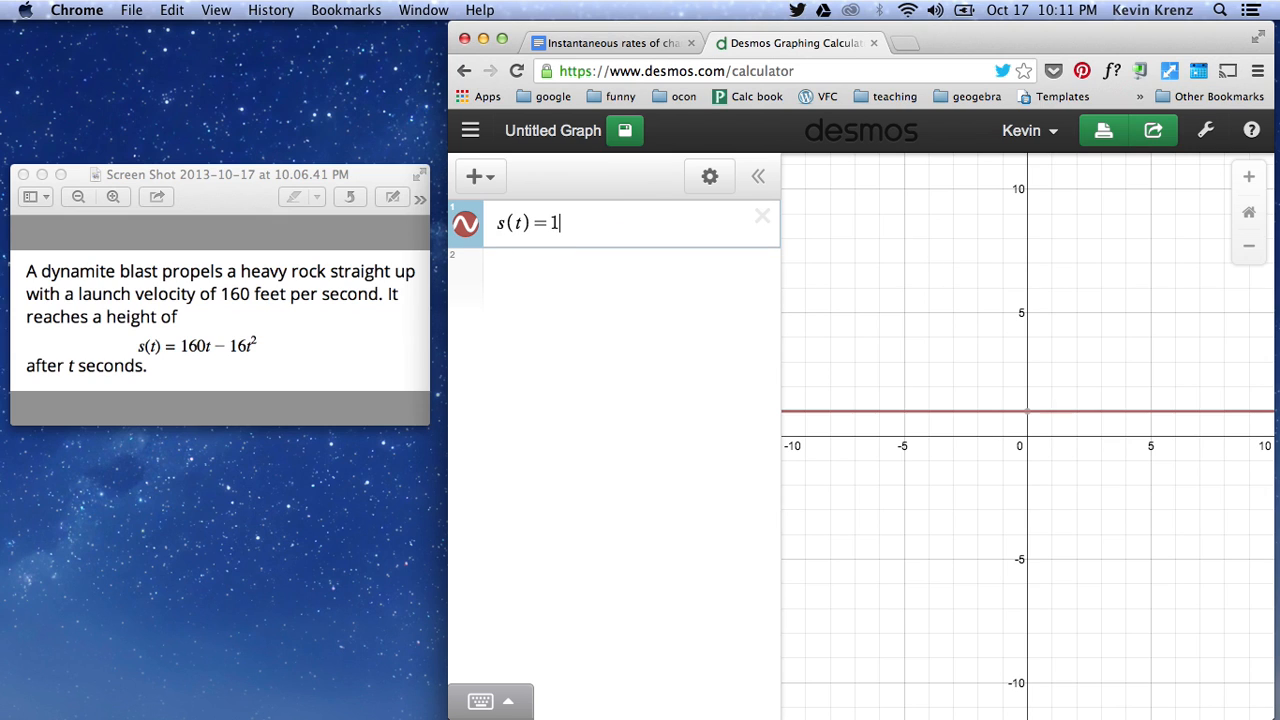
type("60t-")
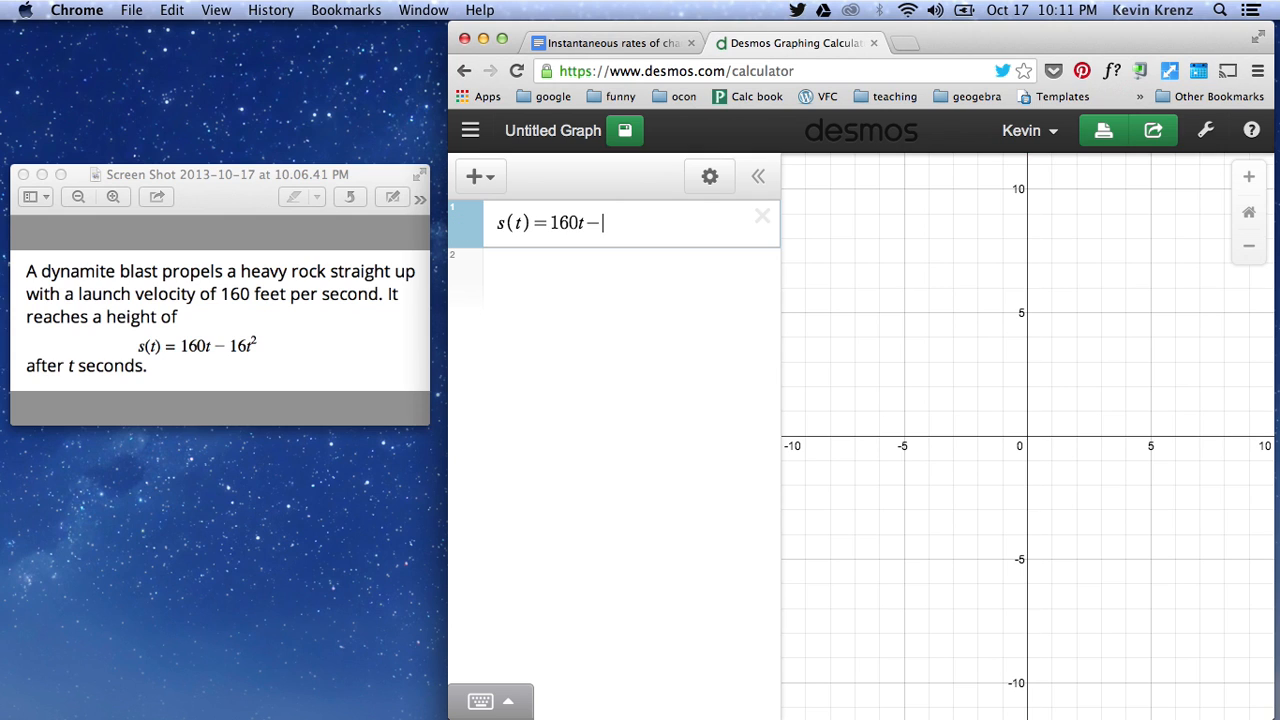
type("16t^2")
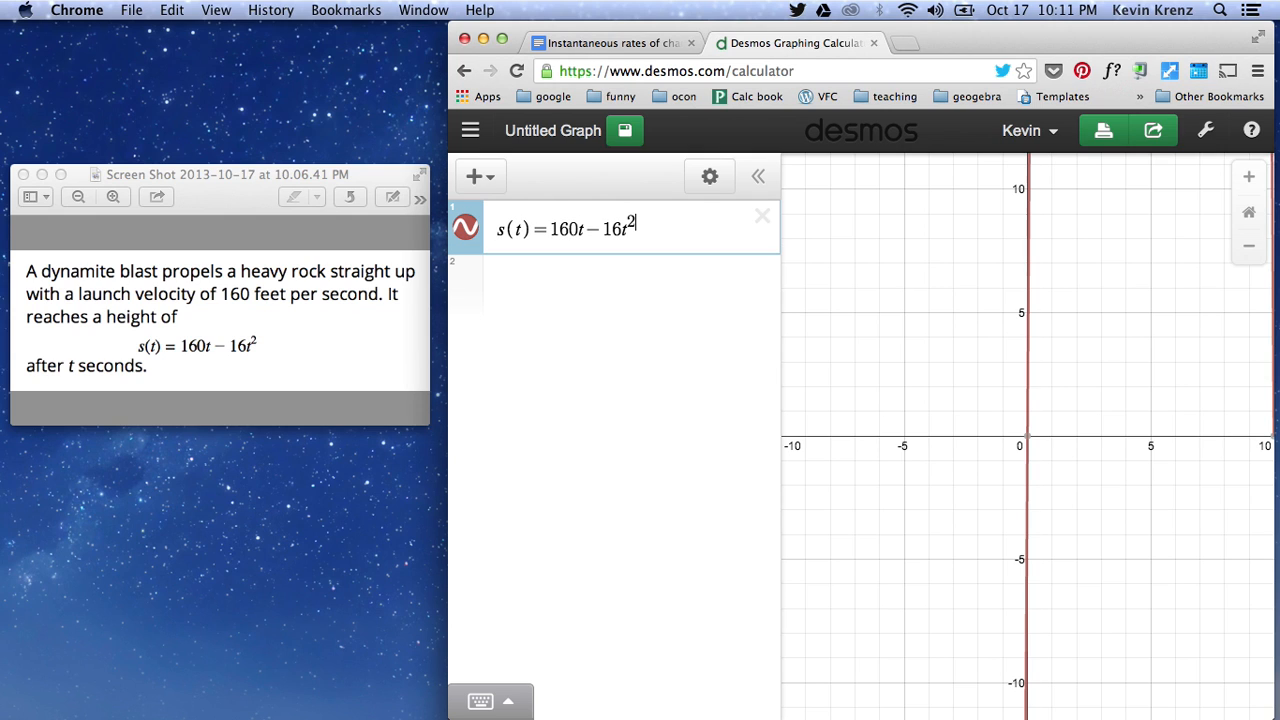
key("Return")
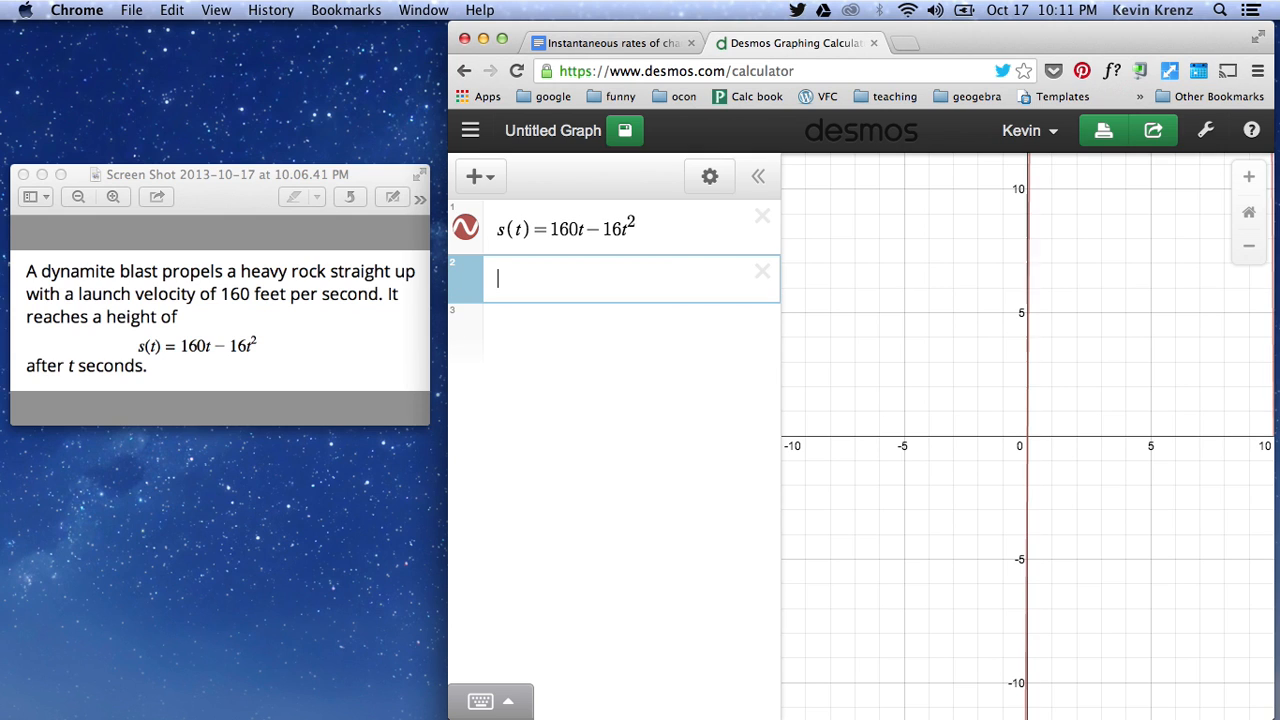
- Examine the parabola's peak and its x-intercepts at a wider graph scale
scroll(1035, 455, "down", 3)
left_click_drag(1051, 451, 960, 460)
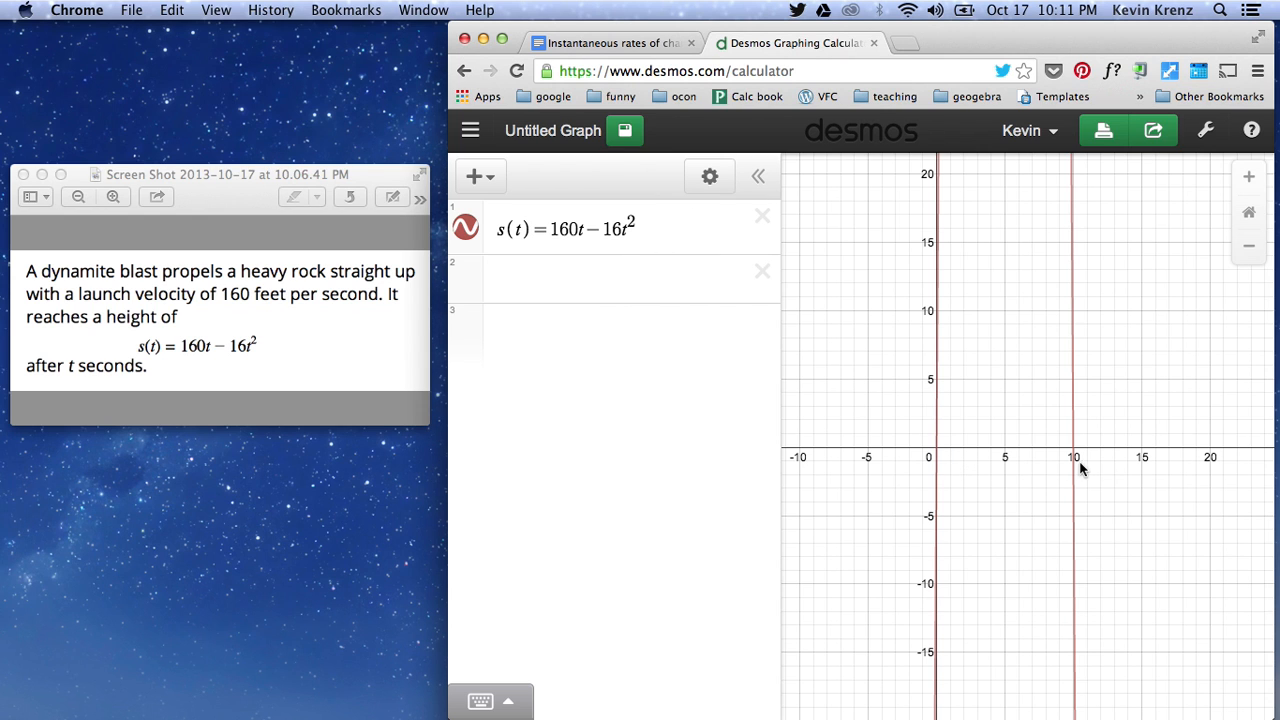
scroll(1076, 455, "down", 5)
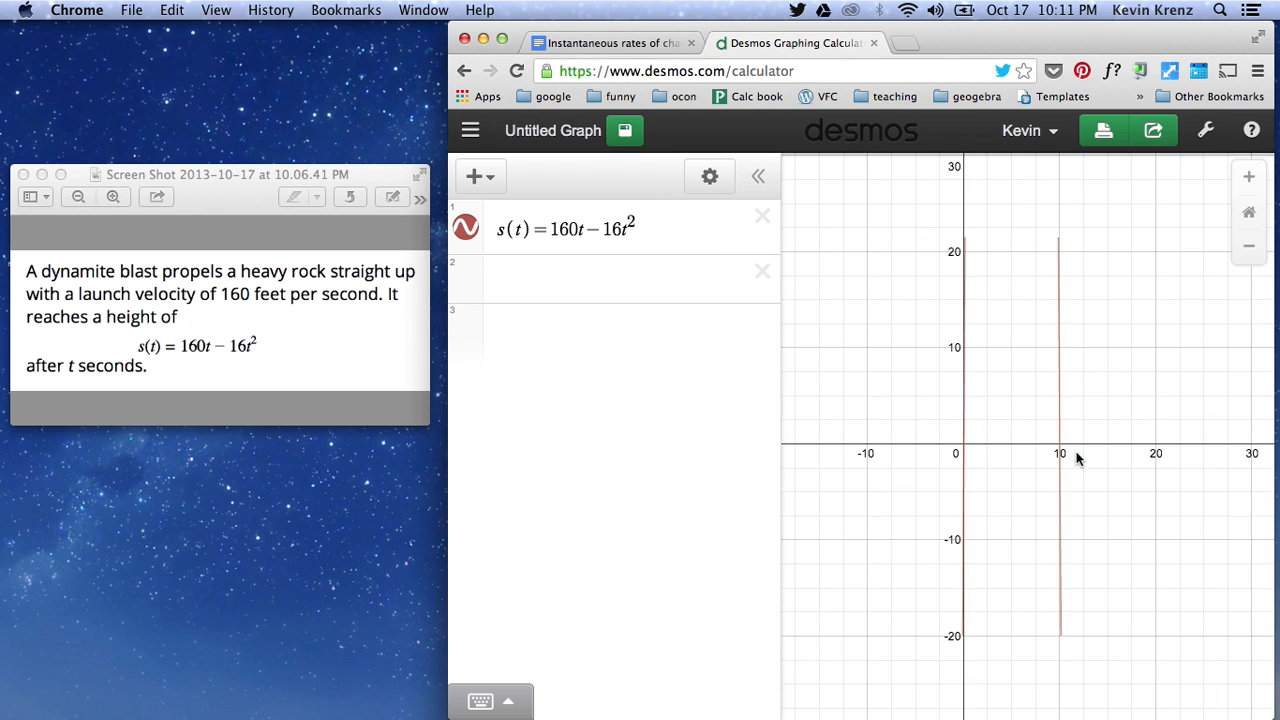
scroll(1040, 448, "down", 8)
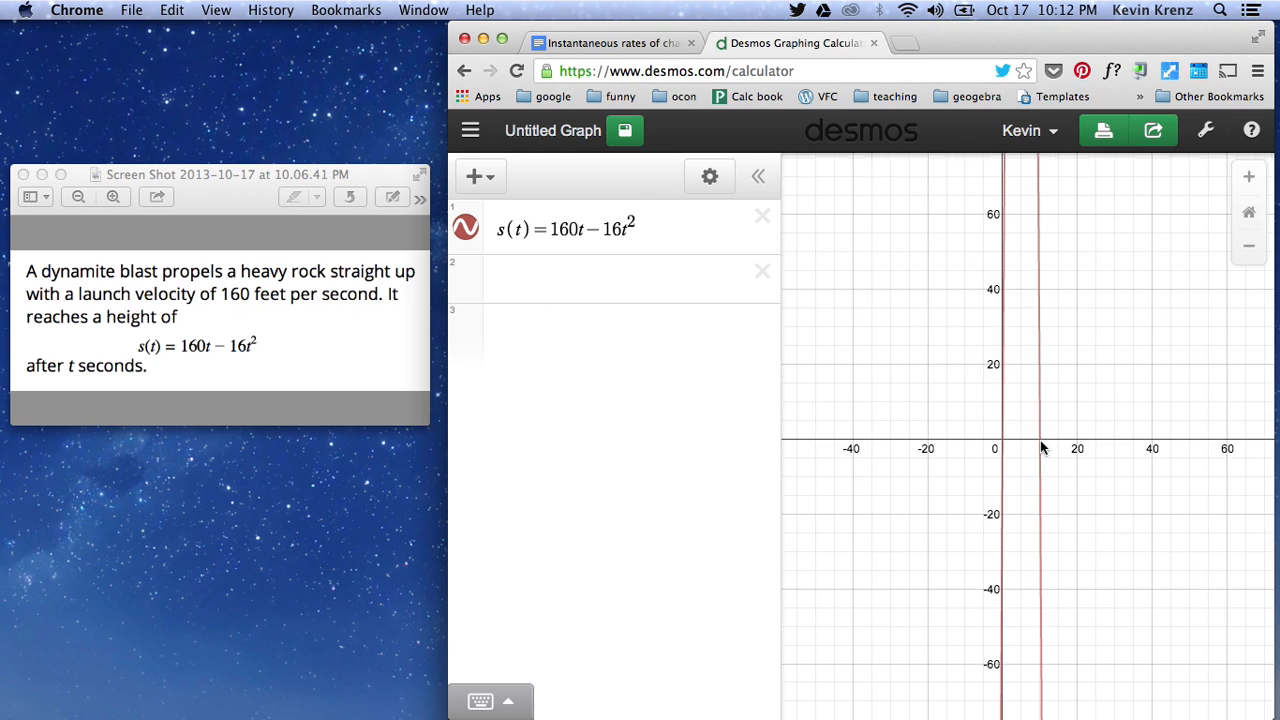
scroll(1040, 447, "down", 2)
scroll(1040, 447, "down", 4)
left_click(1246, 256)
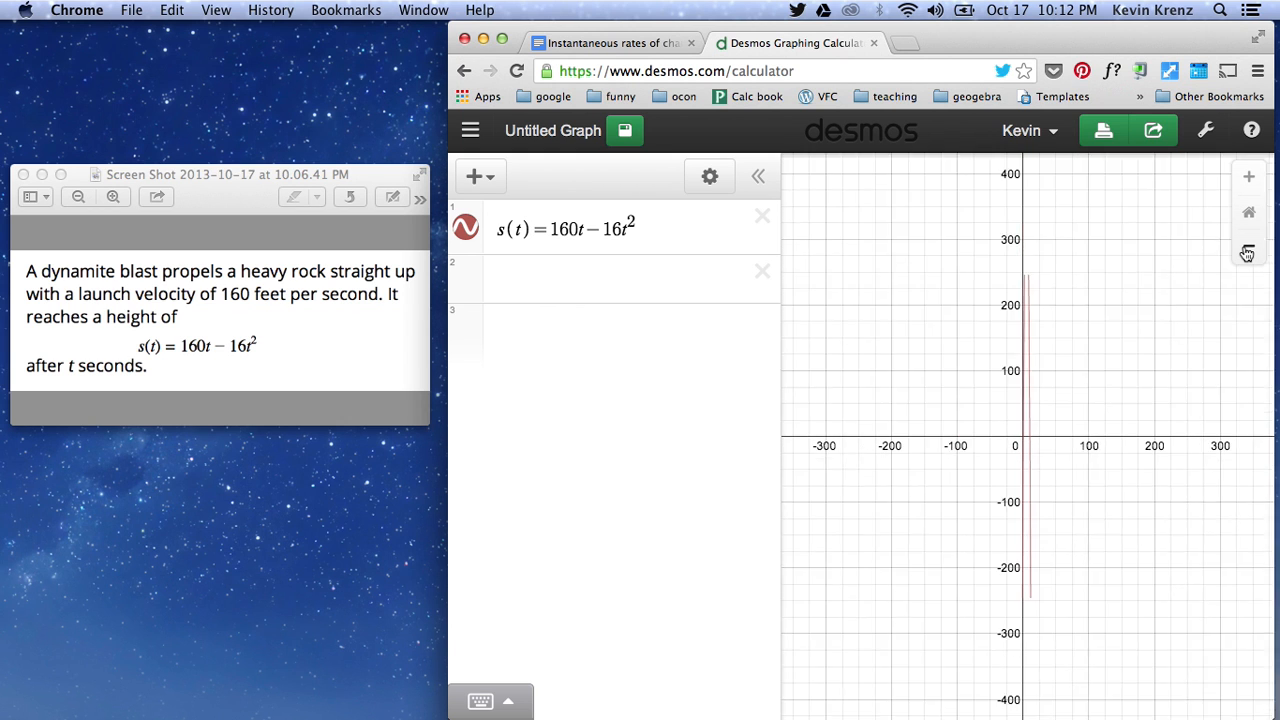
left_click_drag(1154, 326, 1109, 348)
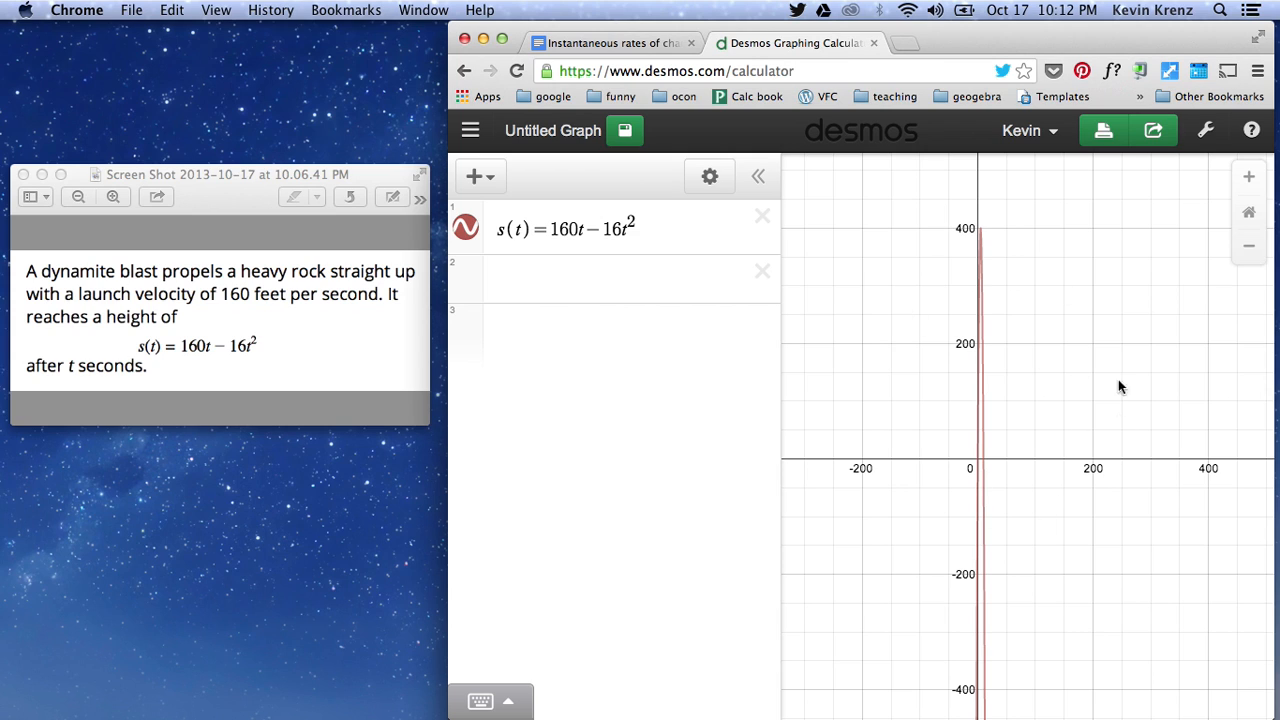
- Set the graph window's x range from -5 to 12
left_click(1206, 138)
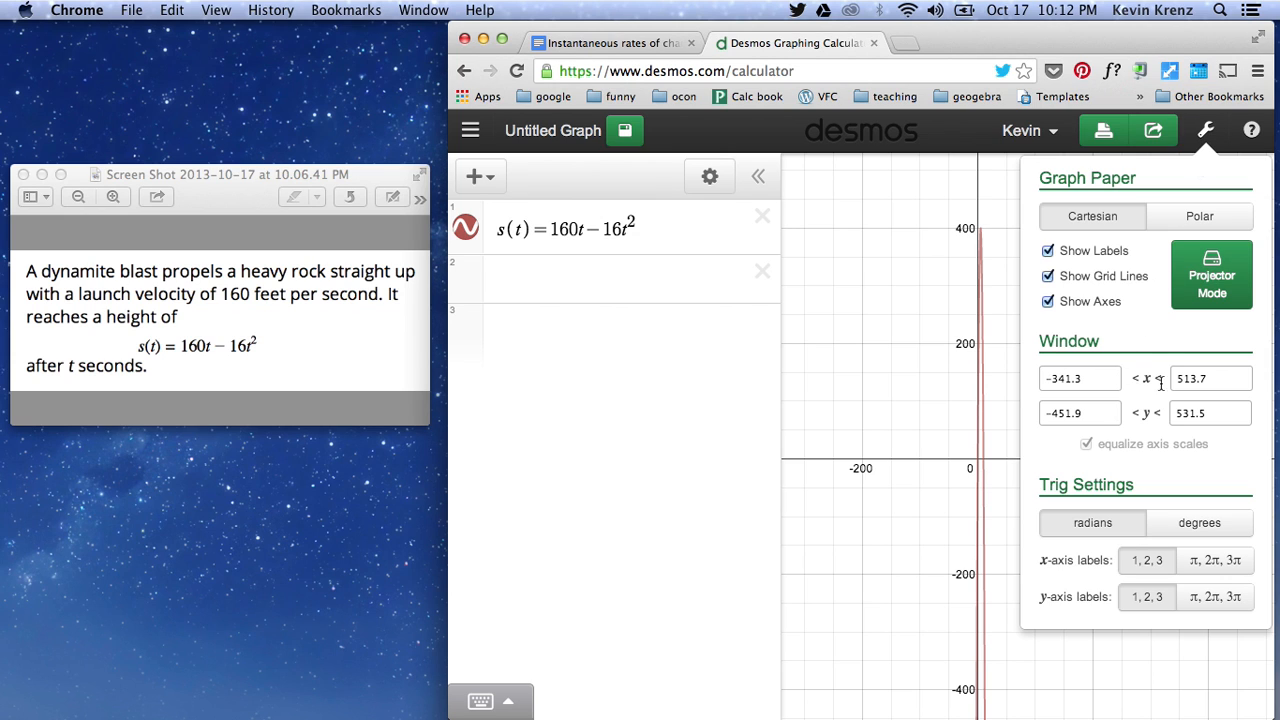
left_click(1058, 378)
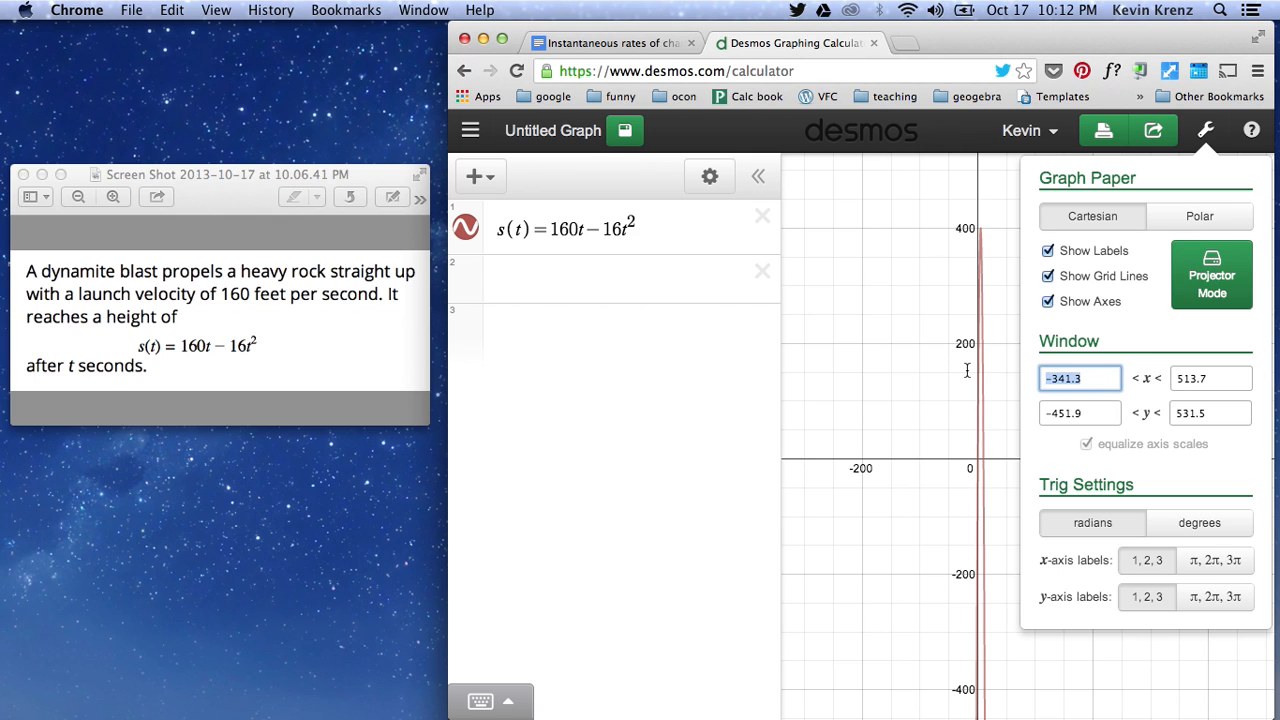
type("-5")
key("Tab")
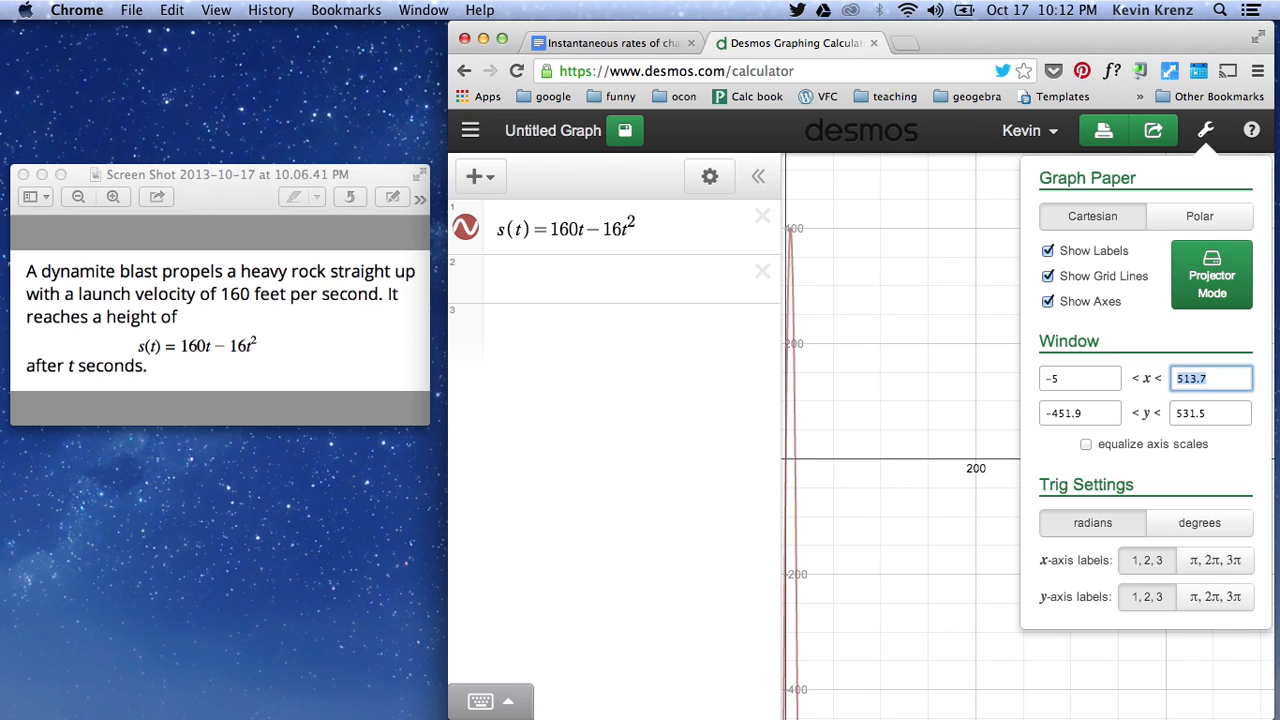
type("12")
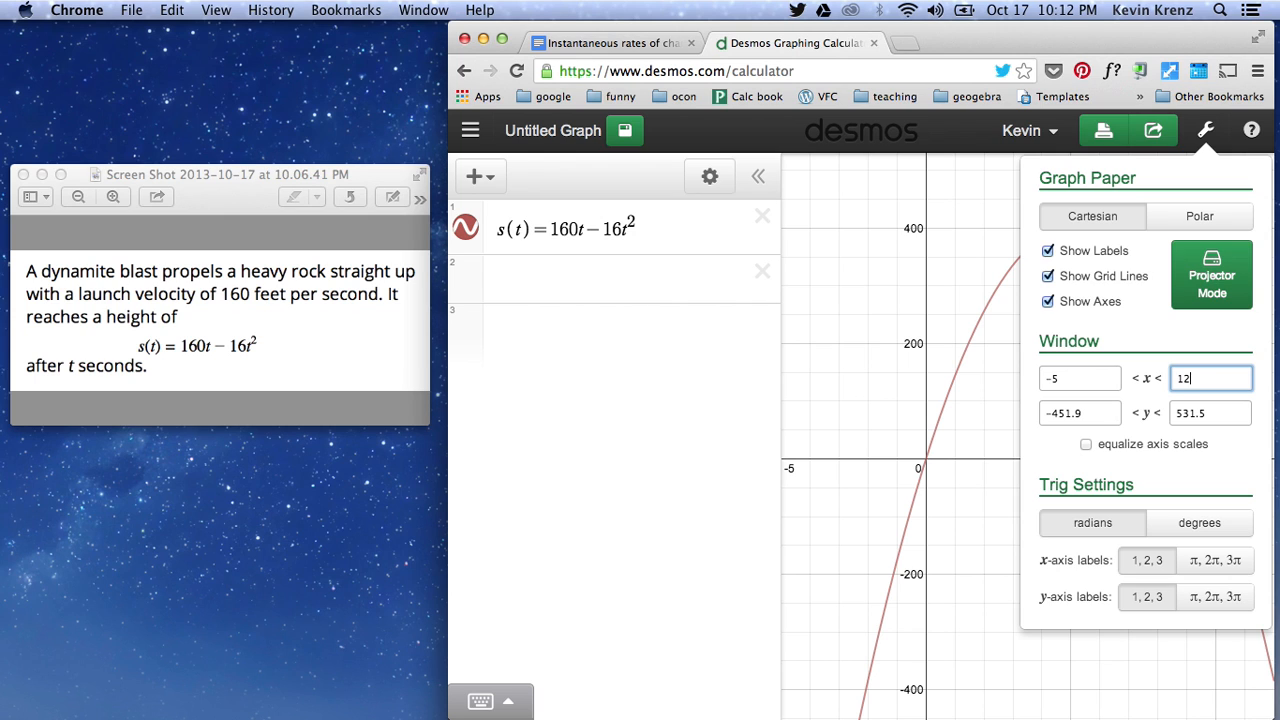
- Set the graph window's y range from -10 to 425
left_click_drag(1114, 417, 909, 405)
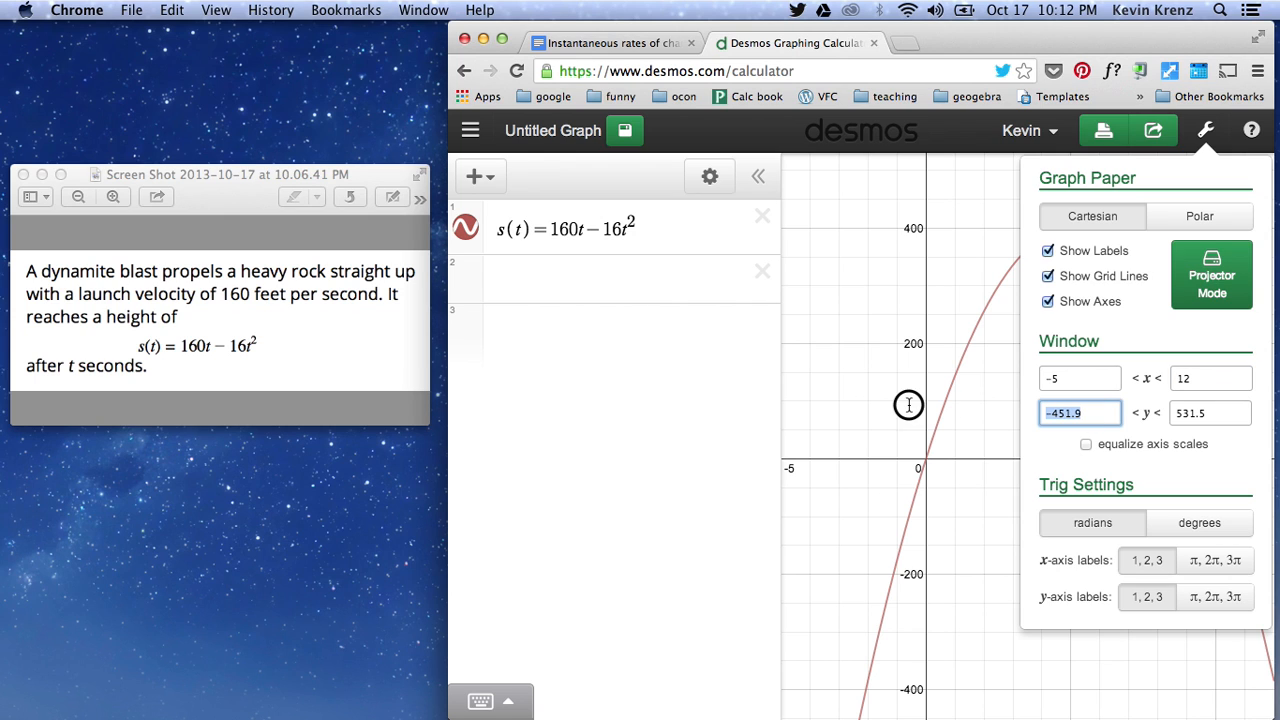
type("-10")
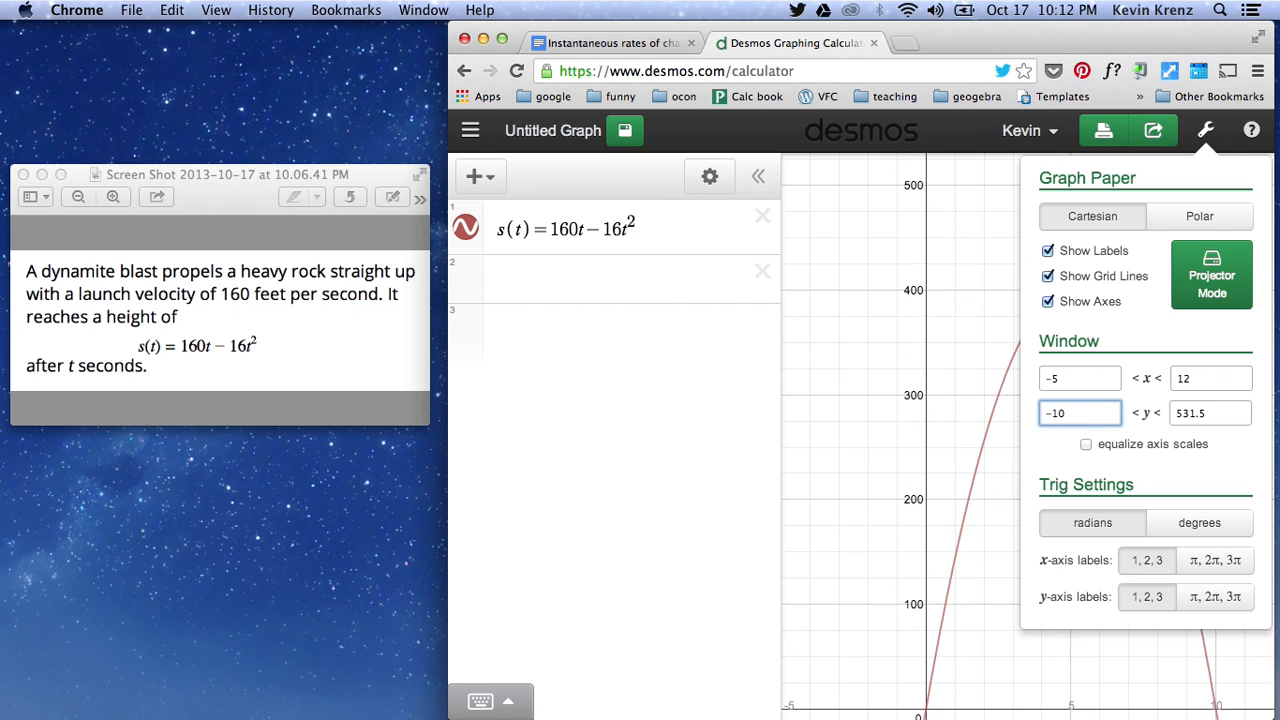
key("Tab")
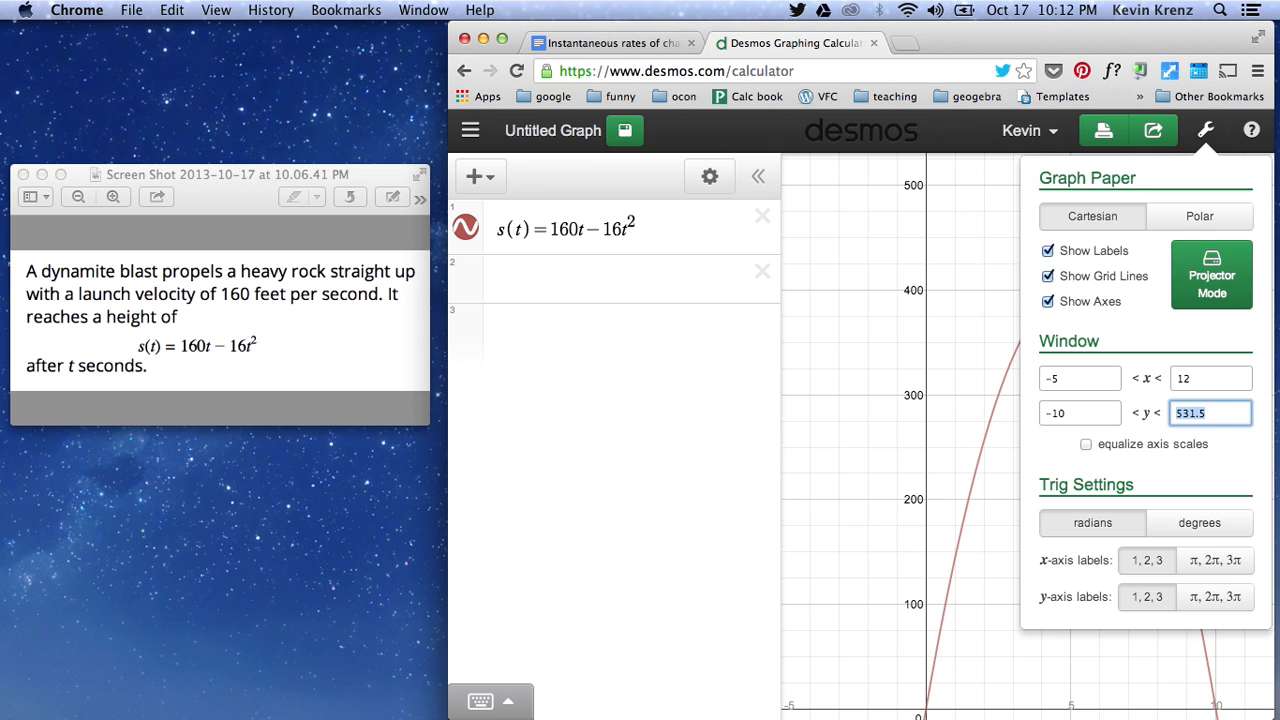
type("425")
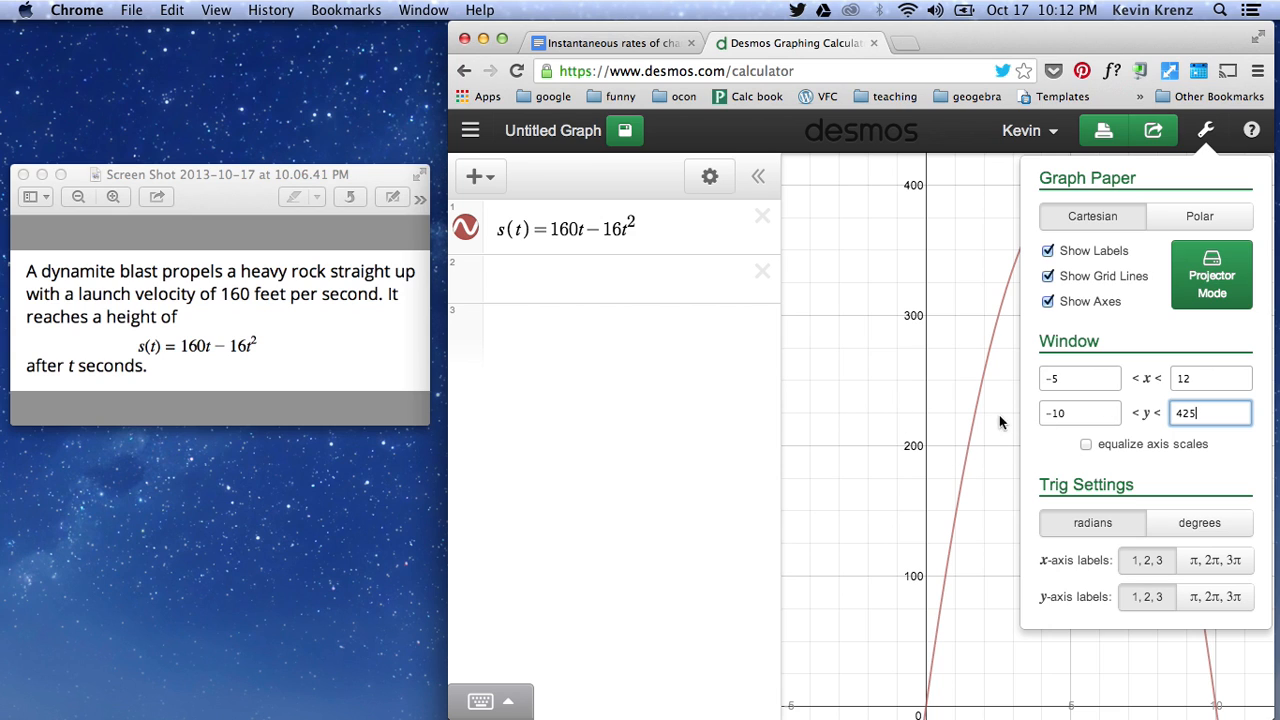
- Set the graph window's lower x bound to -1 and widen the browser window slightly over the problem screenshot
left_click(1066, 378)
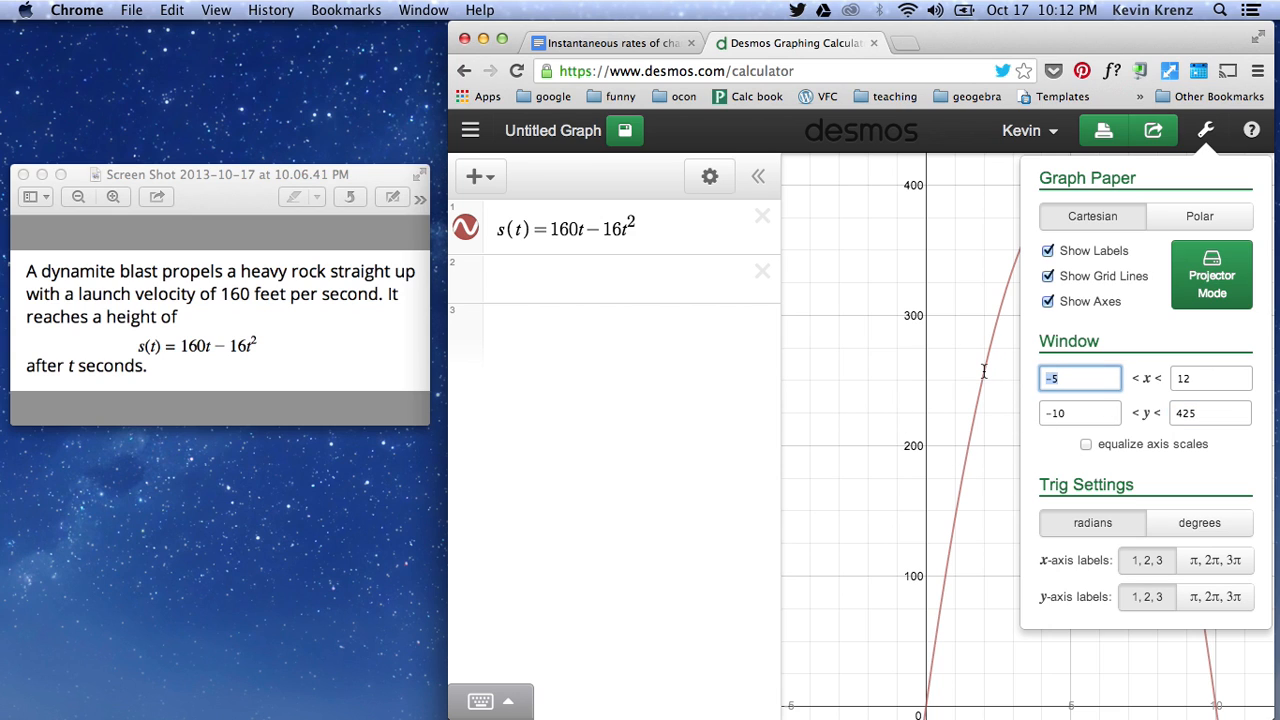
type("-1")
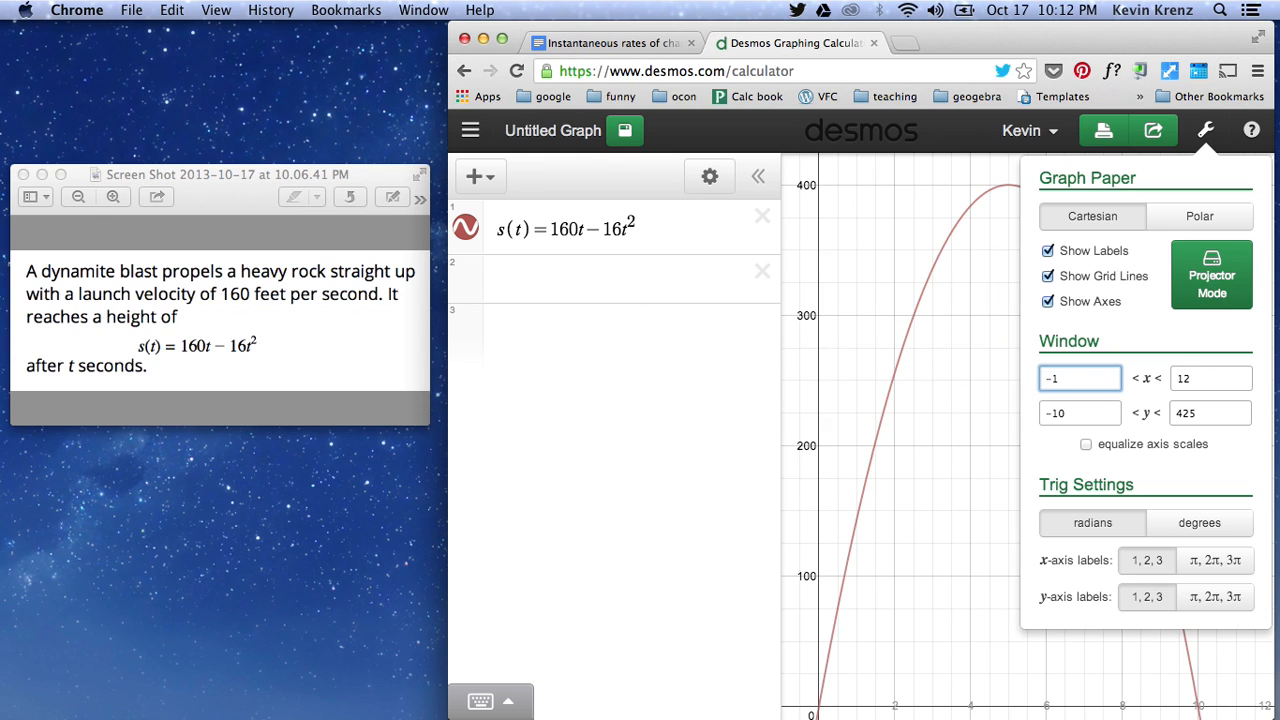
left_click(891, 357)
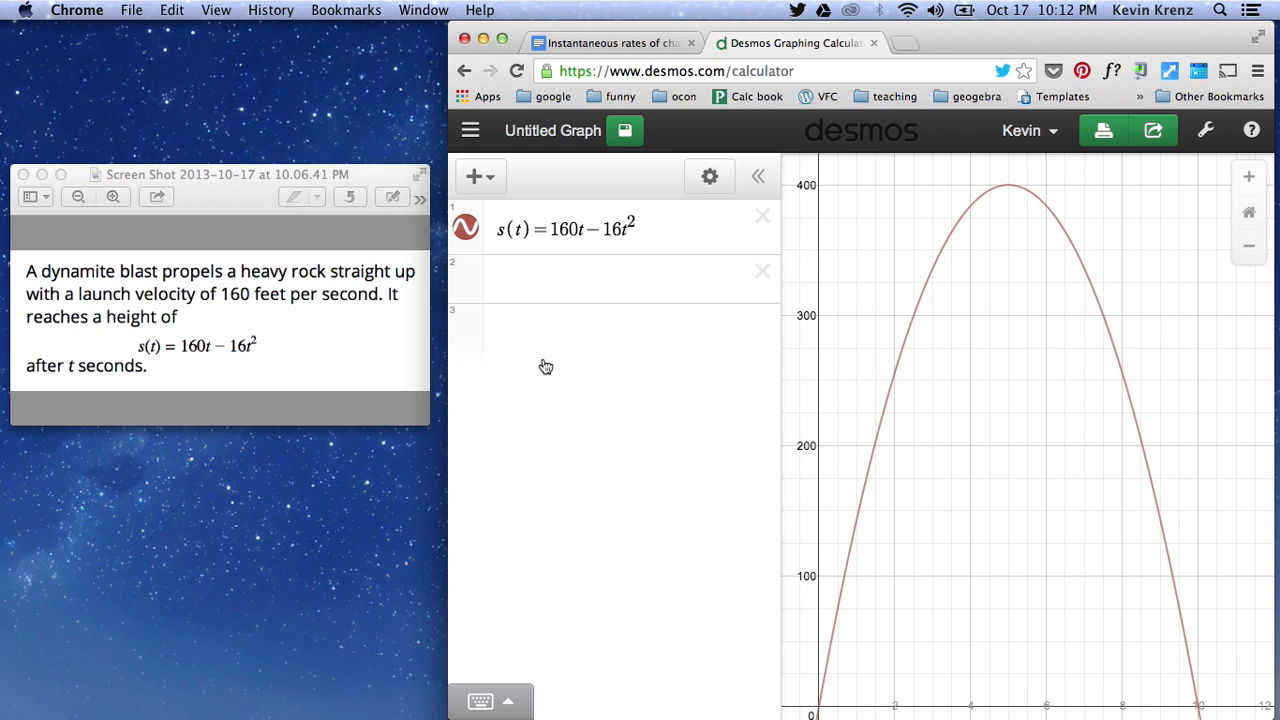
left_click_drag(451, 342, 405, 345)
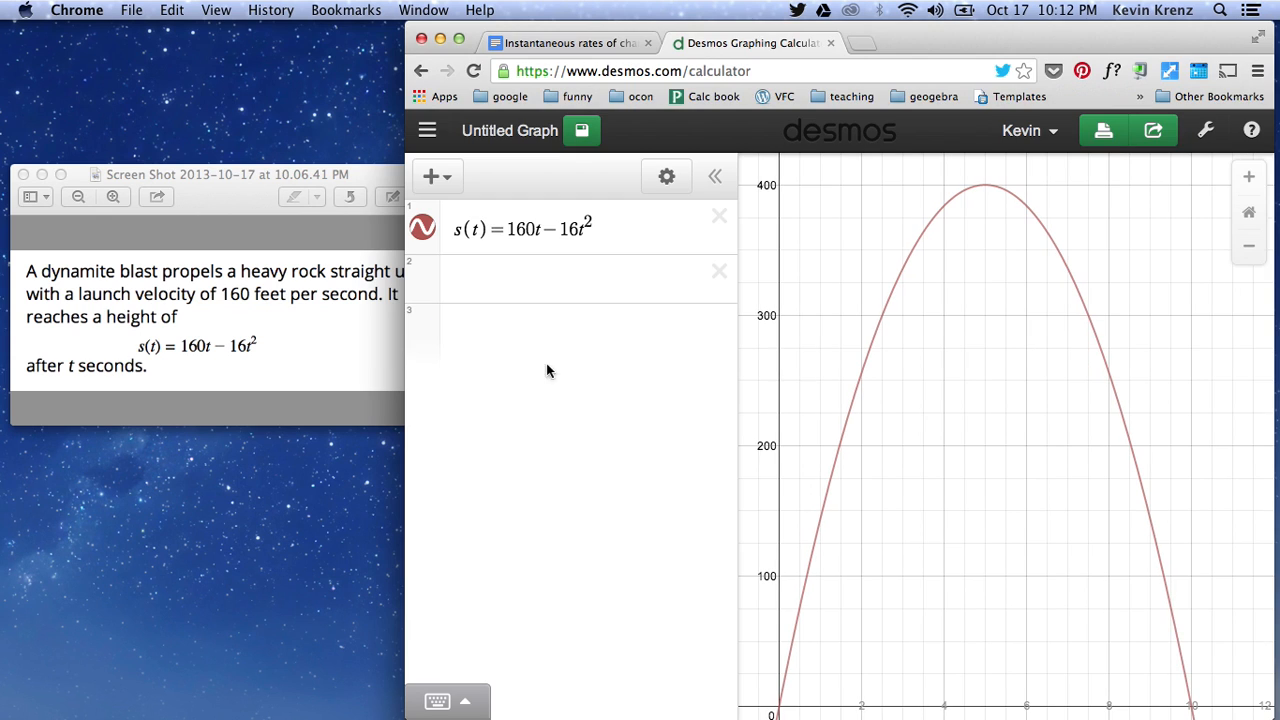
left_click_drag(889, 494, 920, 482)
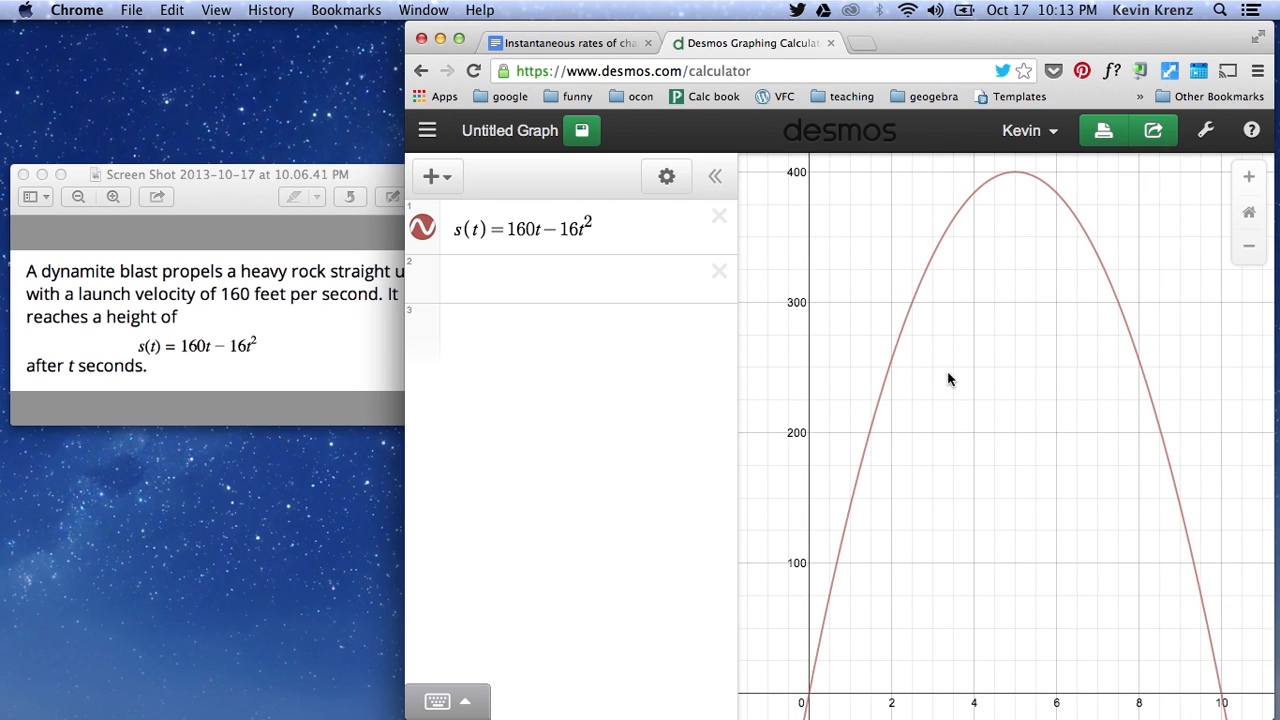
- Add the point (0,s(c)) as the second expression and create a slider for c
left_click(244, 348)
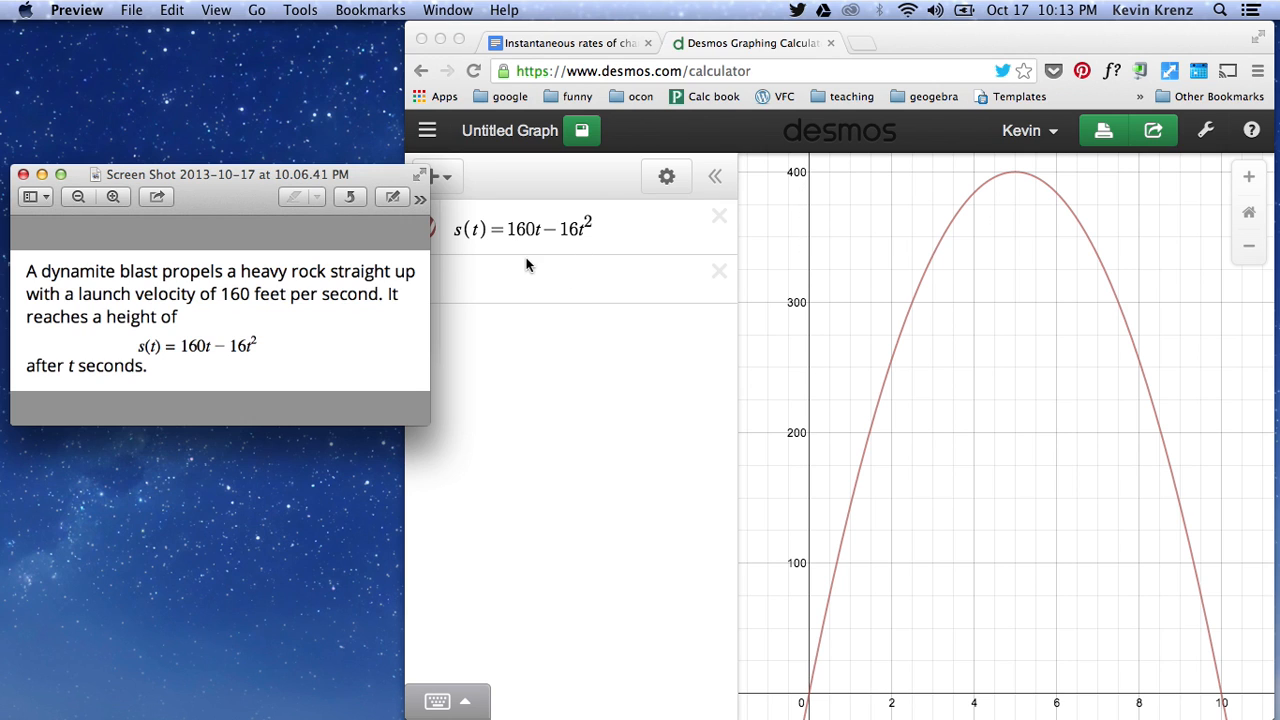
left_click(549, 279)
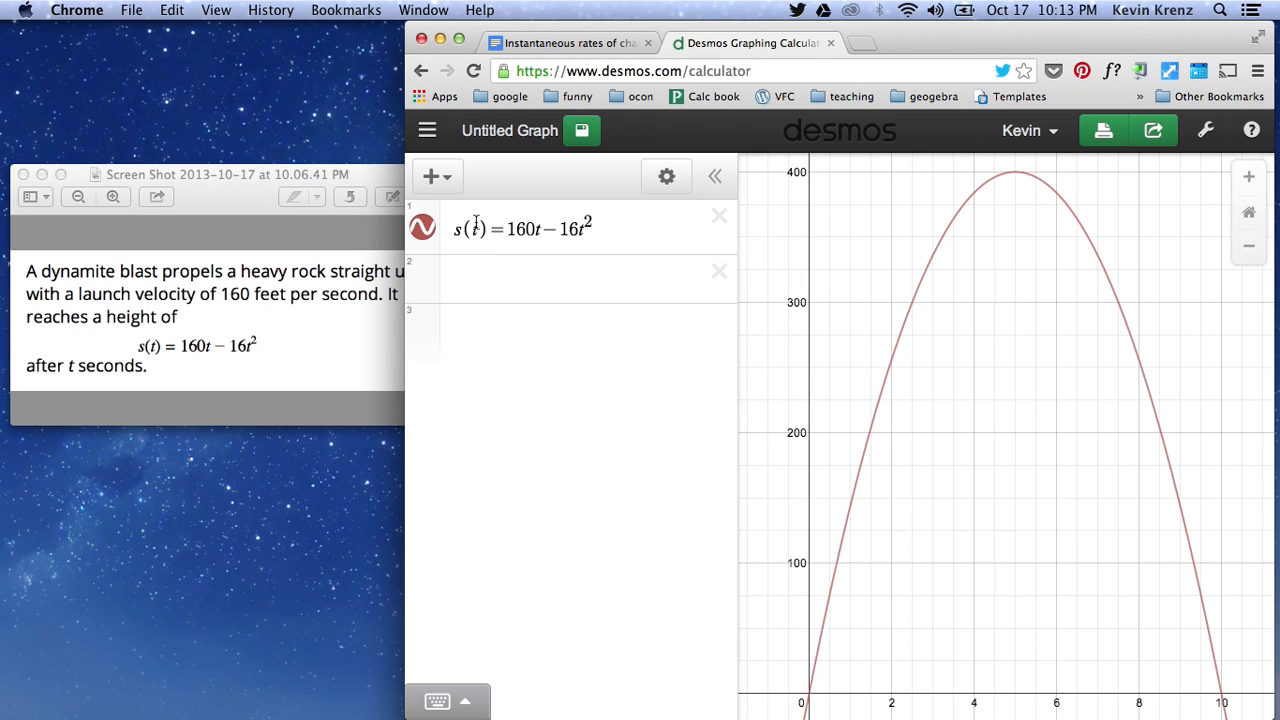
left_click(575, 286)
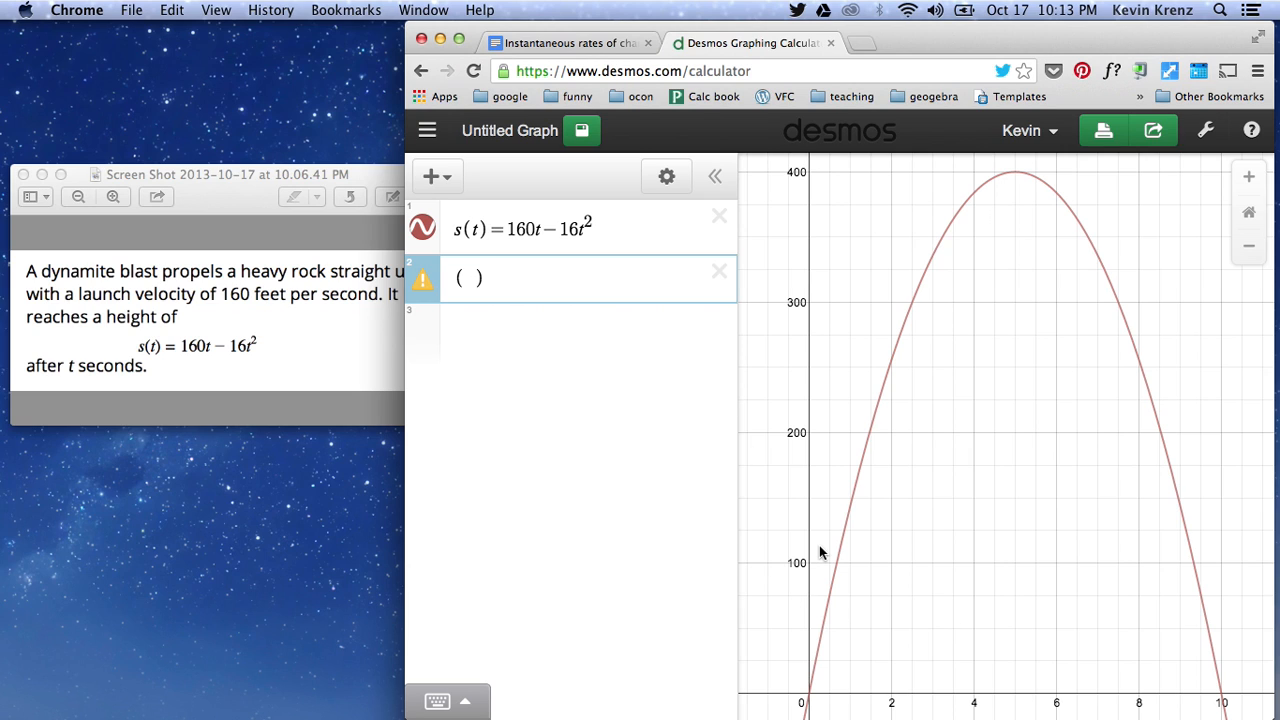
type("(0,s(")
type("c")
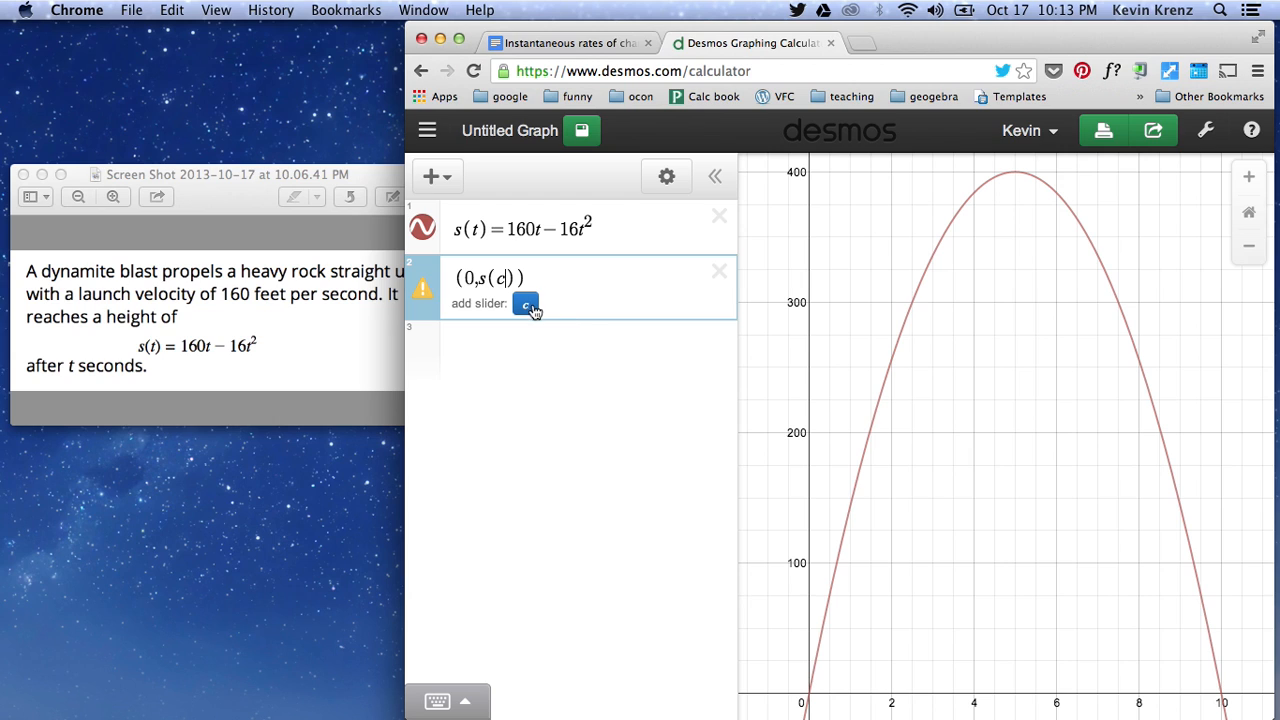
left_click(527, 306)
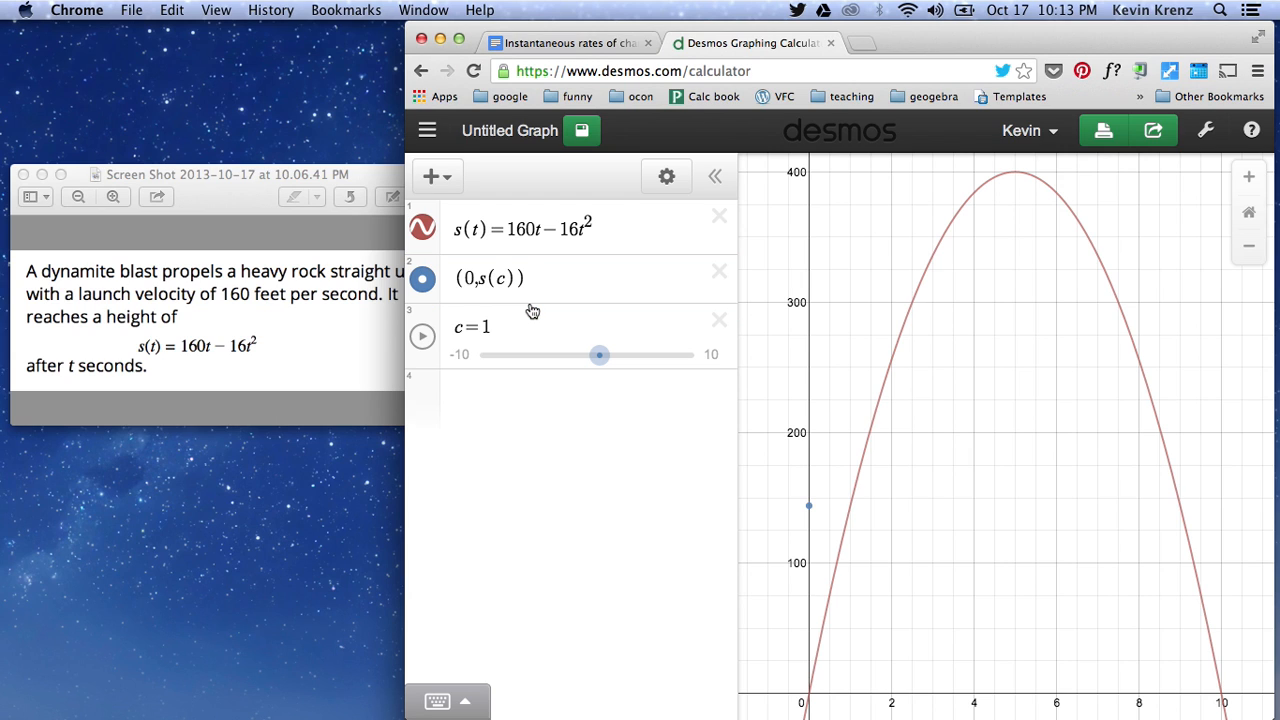
- Set the range of the c slider from 0 to 15
mouse_move(596, 358)
left_mouse_down()
mouse_move(561, 355)
mouse_move(590, 355)
left_mouse_up()
left_click(460, 356)
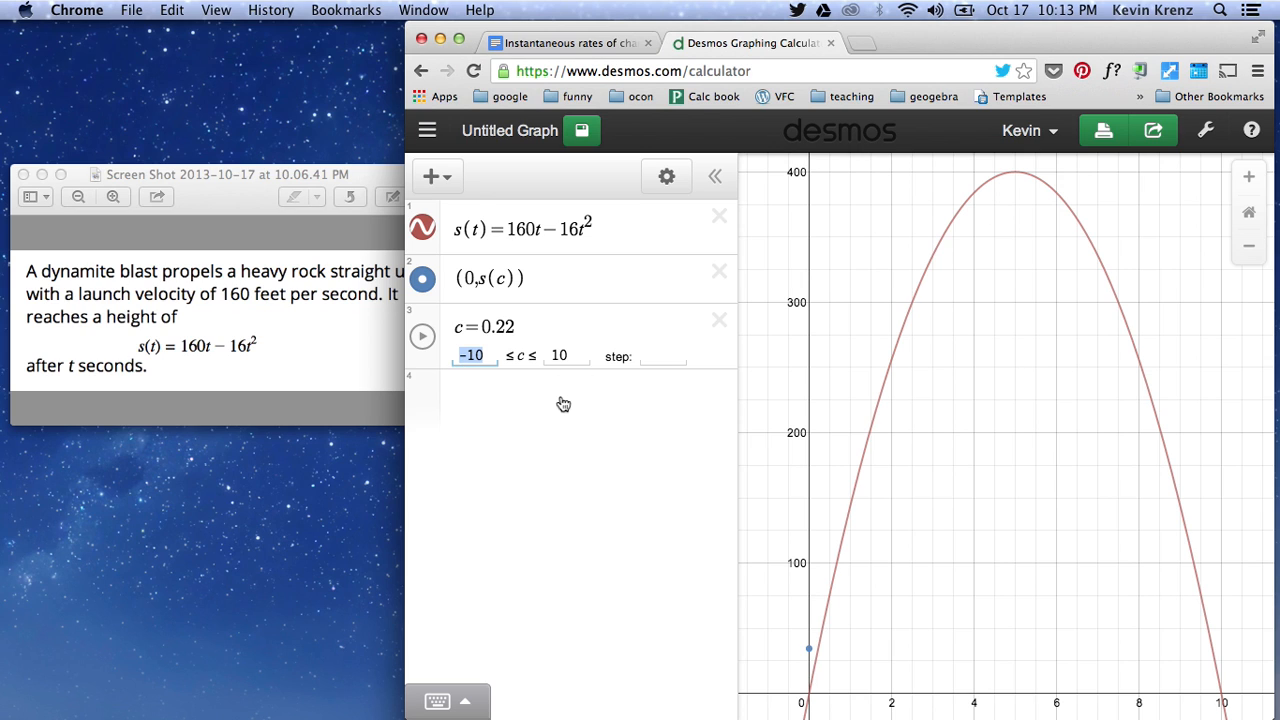
type("0")
left_click(567, 355)
key("BackSpace")
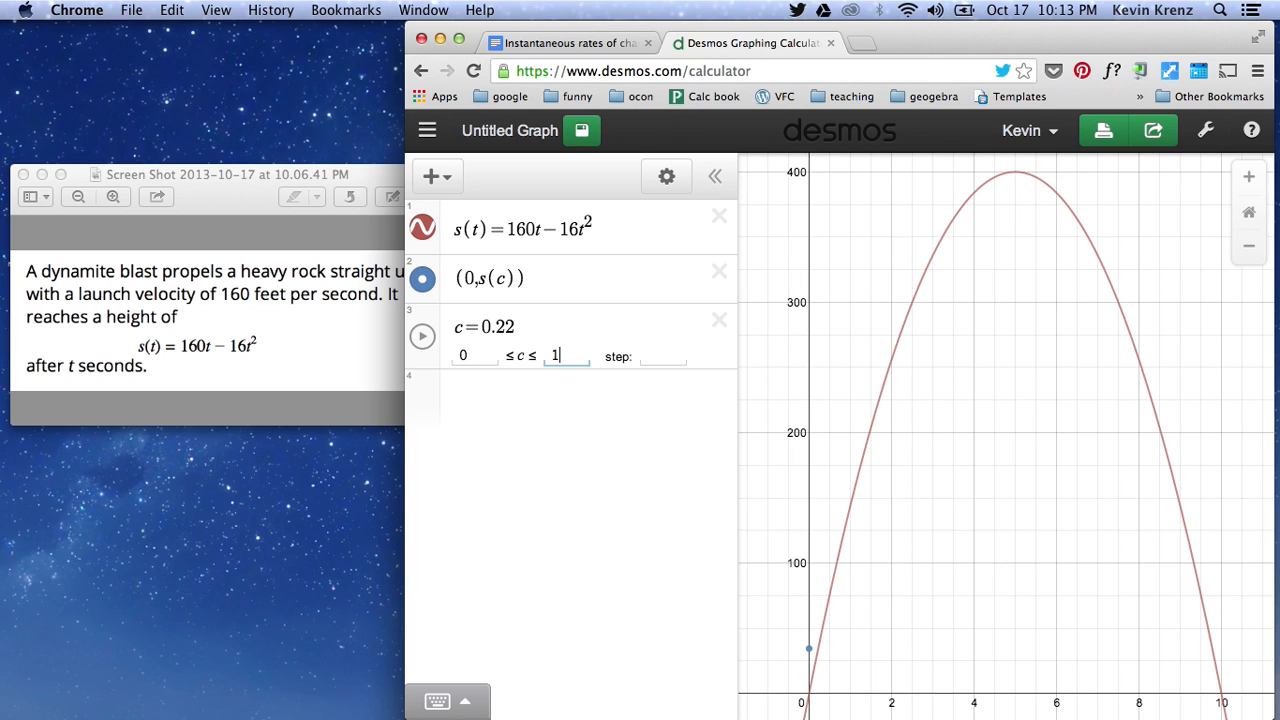
key("Return")
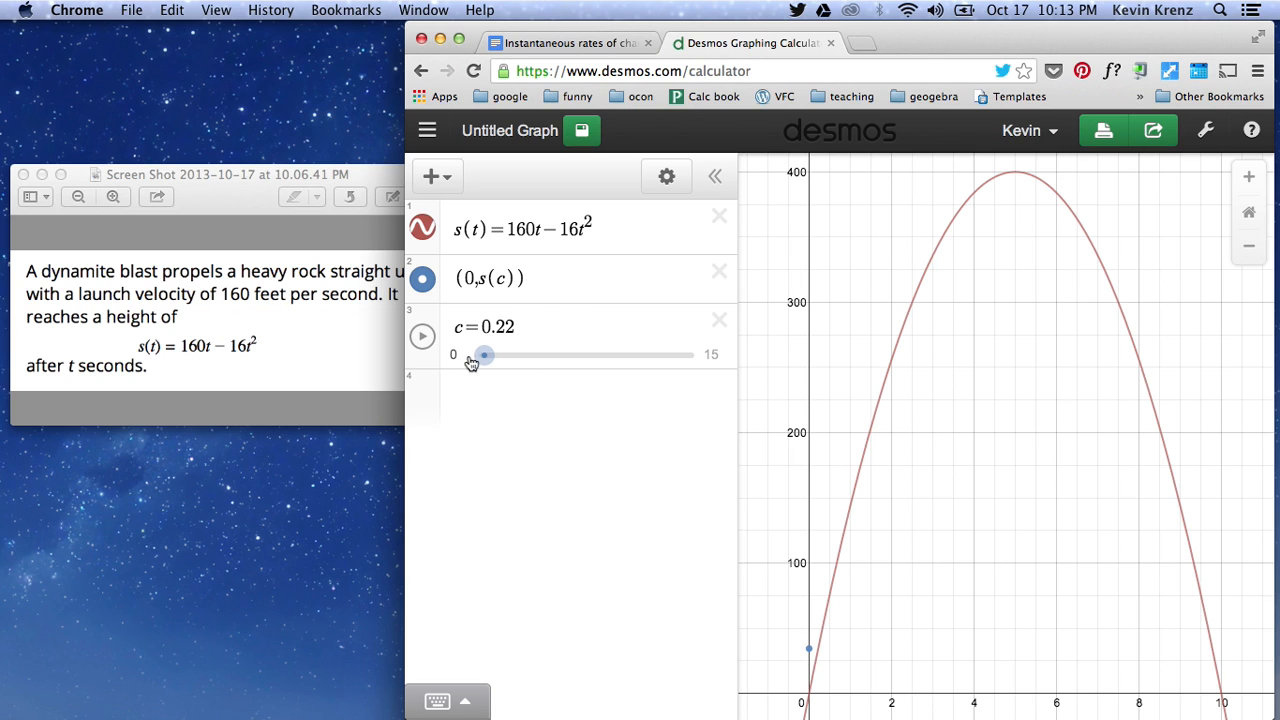
- Set c to 0 with the slider and show the coordinate label of the point on the y-axis
left_click_drag(480, 358, 474, 358)
left_click(811, 697)
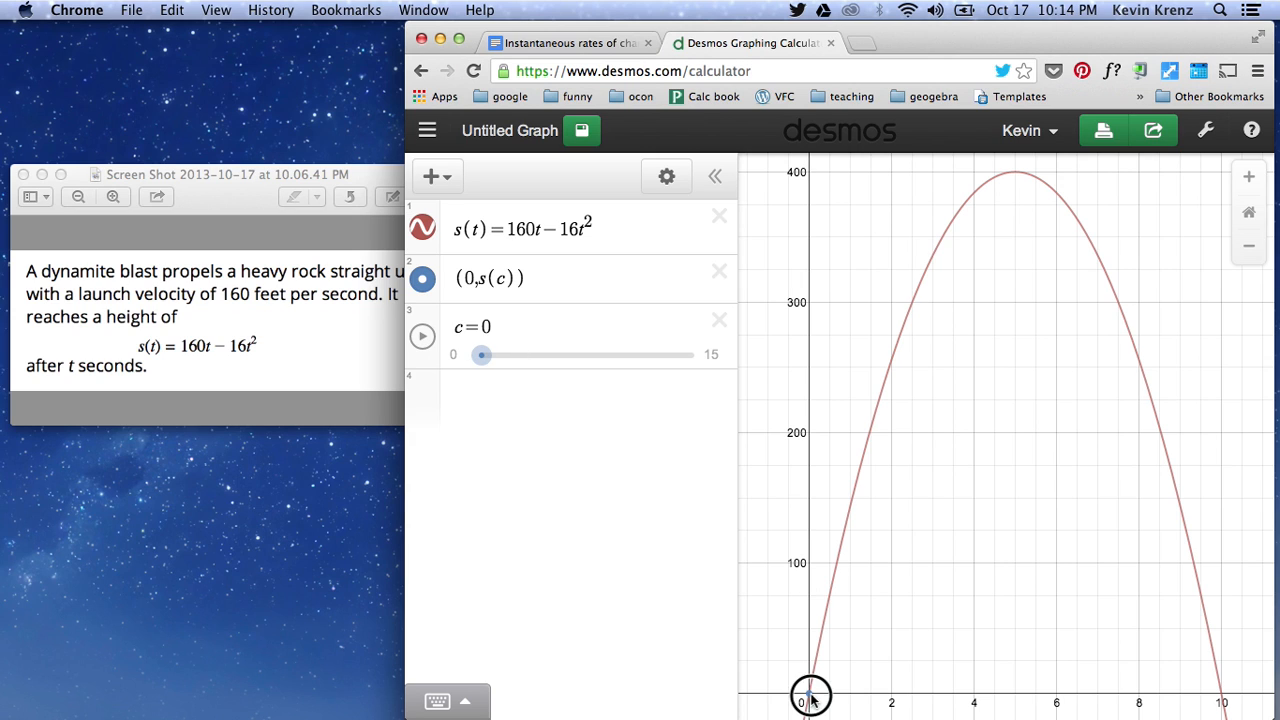
left_click(900, 655)
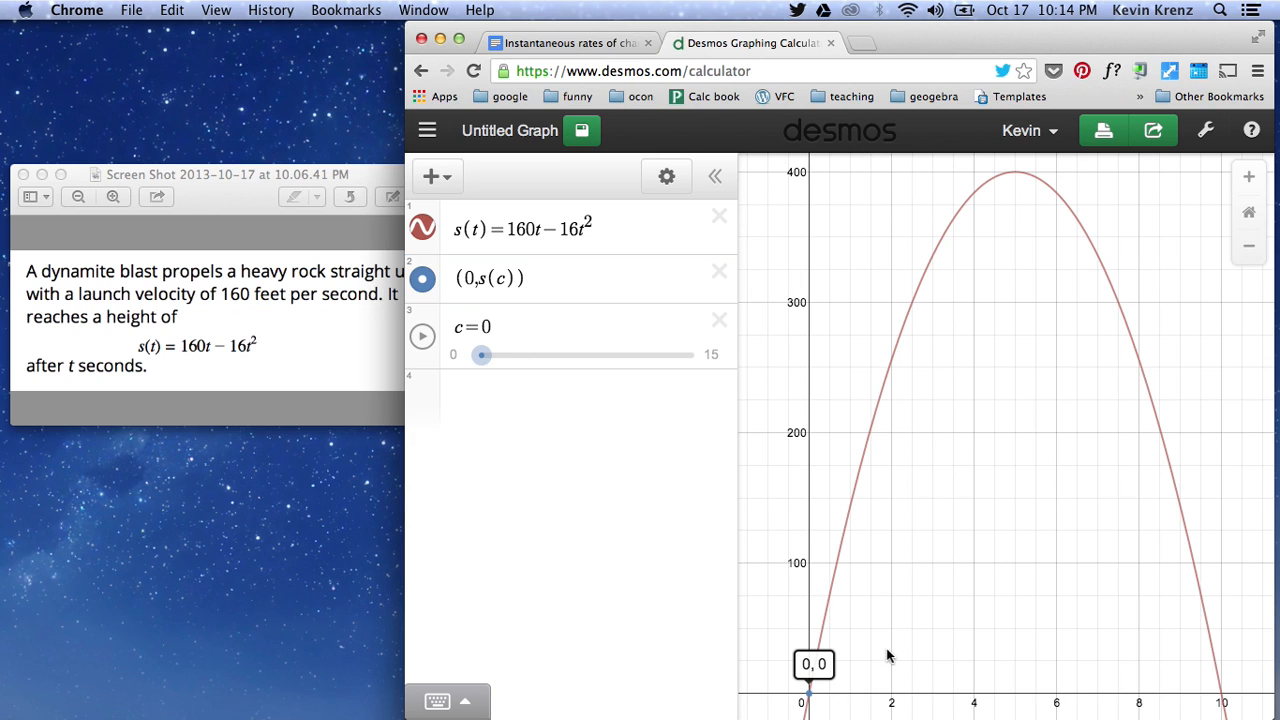
- Animate the c slider to watch the point rise and fall, stop it, and reset c to 0
left_click(424, 338)
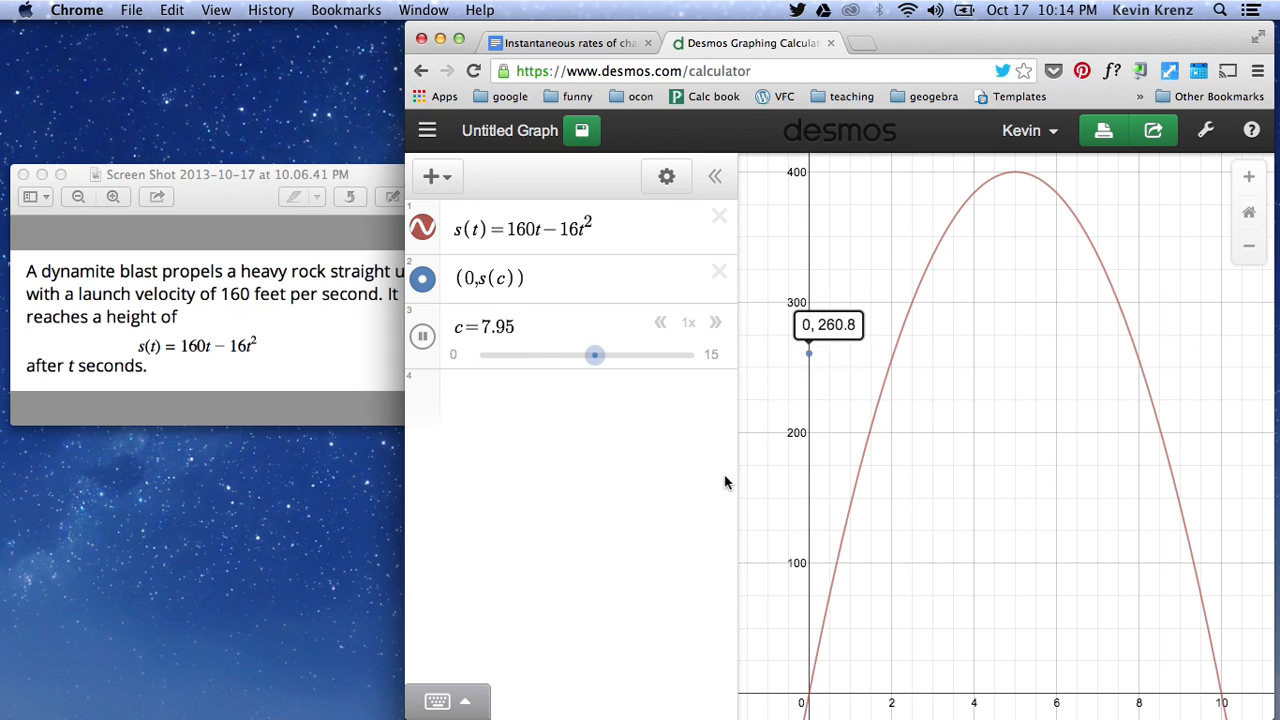
left_click(423, 338)
left_click_drag(651, 354, 478, 364)
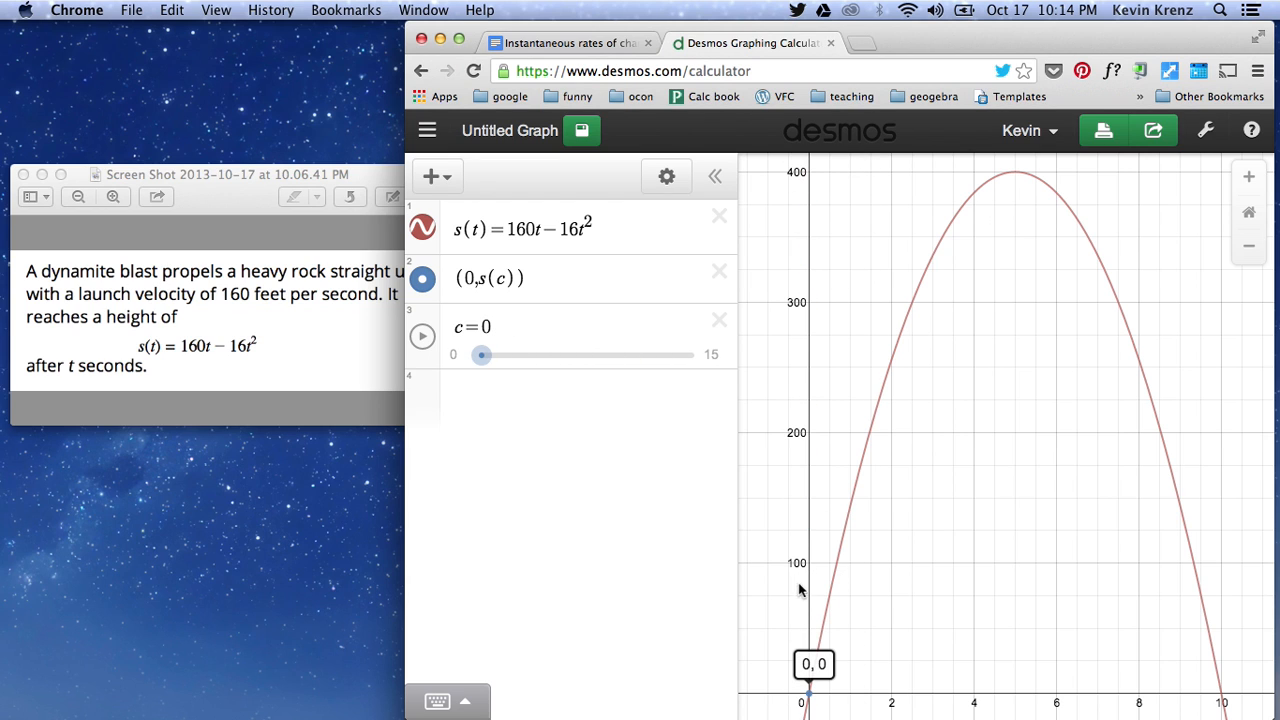
- Hide the point's coordinate label by selecting the parabola, then replay the c animation and pause it at 10.8
left_click(814, 668)
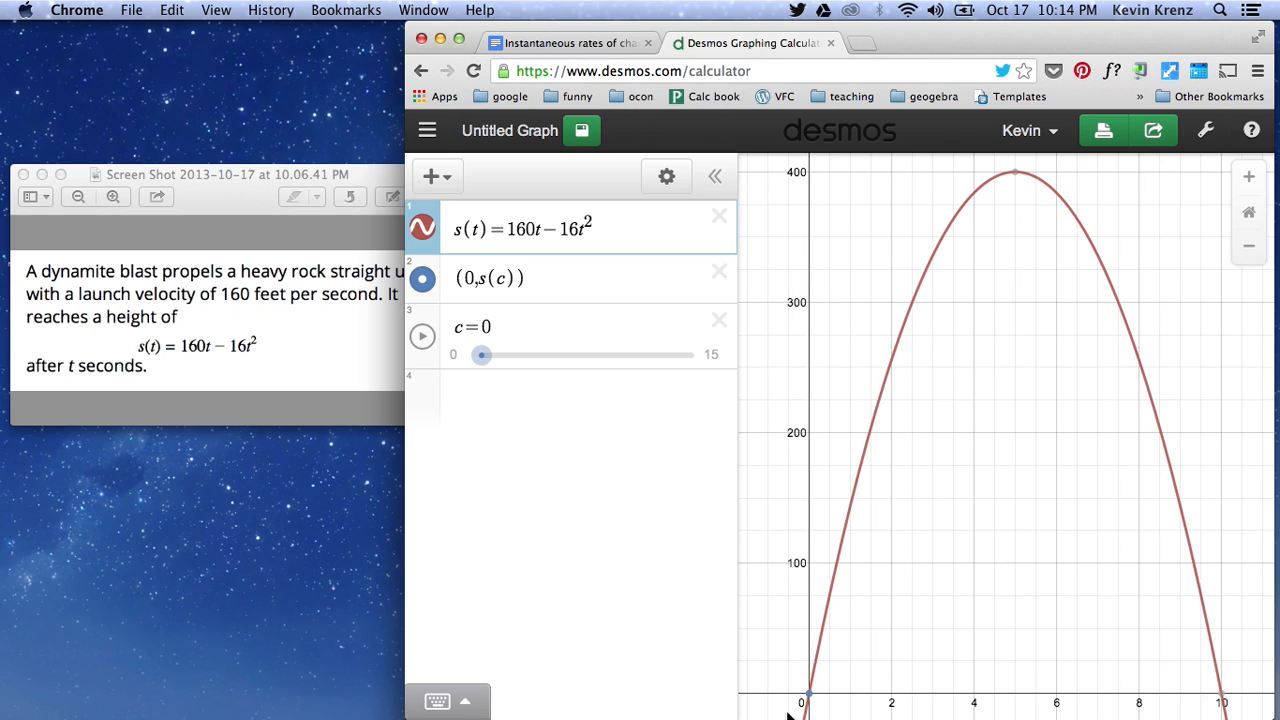
left_click(424, 337)
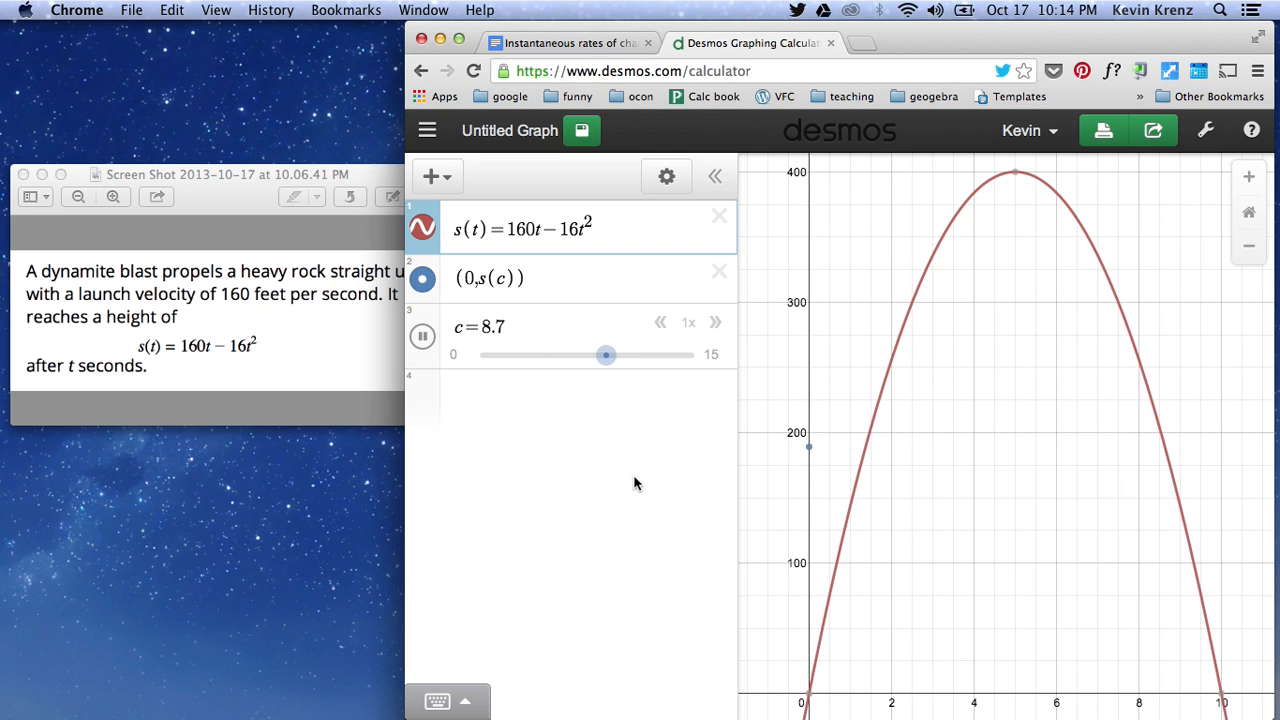
left_click(423, 337)
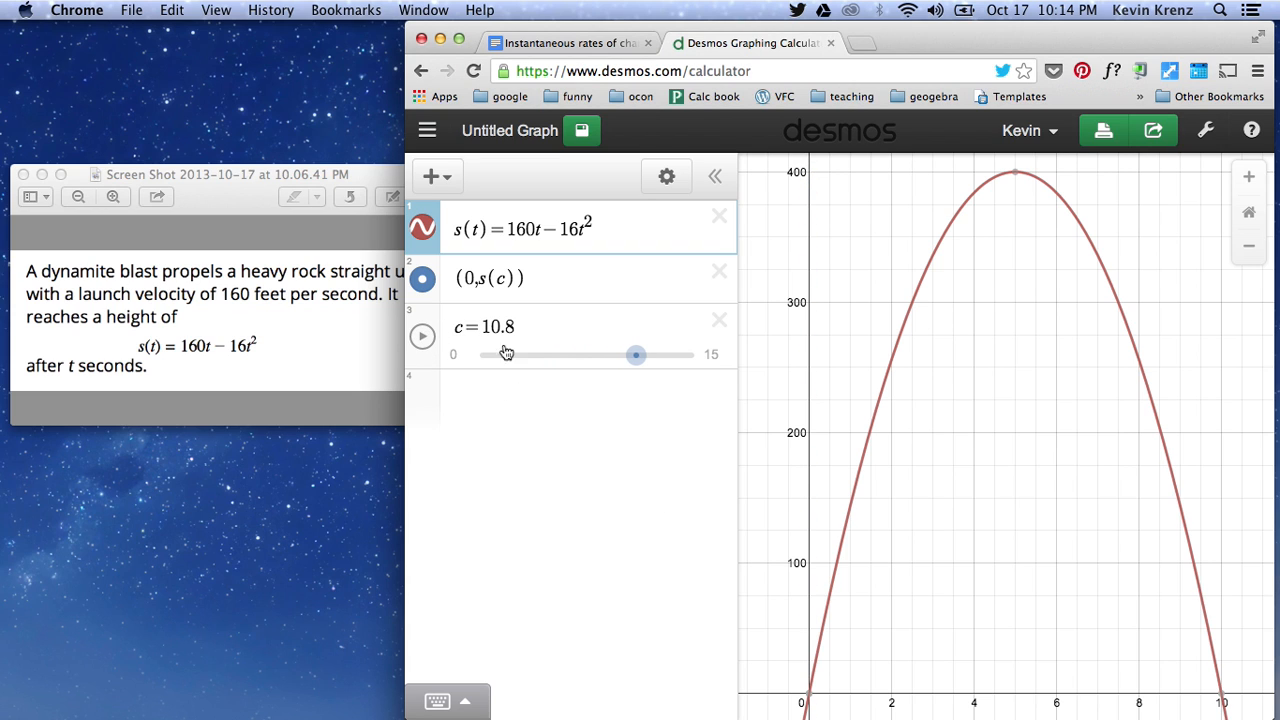